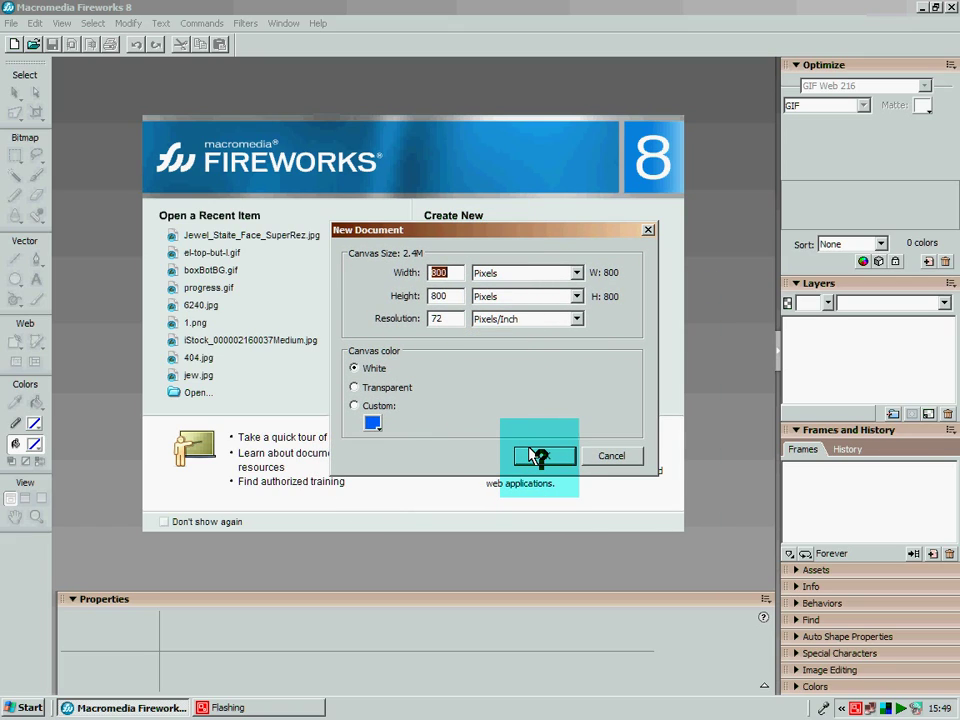
- Create a white 800 x 800 pixel canvas and draw a circle about 515 px wide near its centre
click(533, 455)
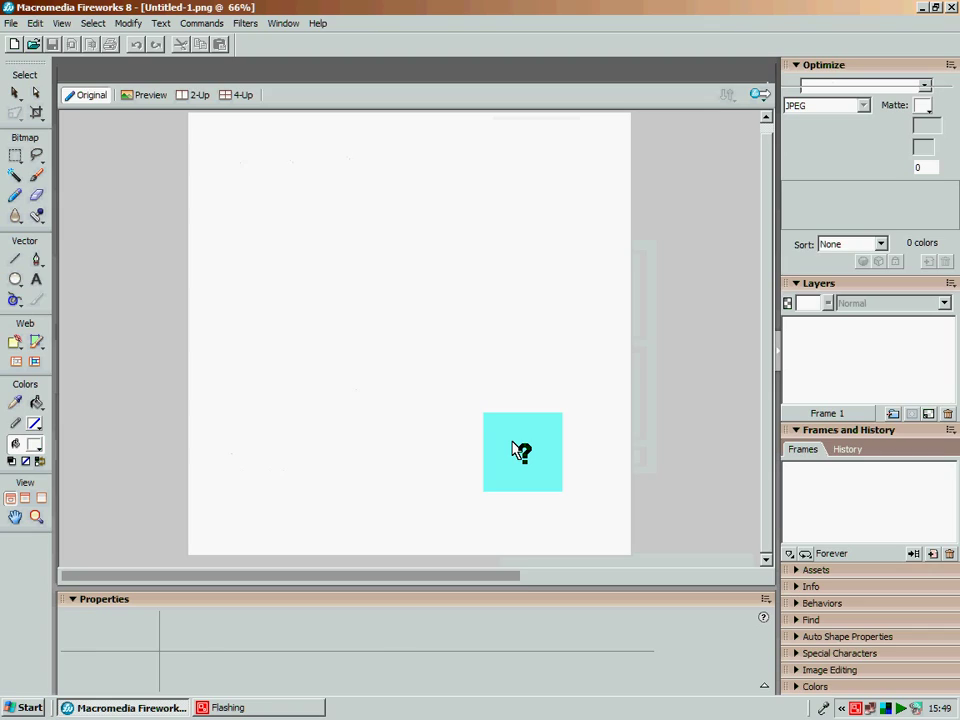
click(15, 280)
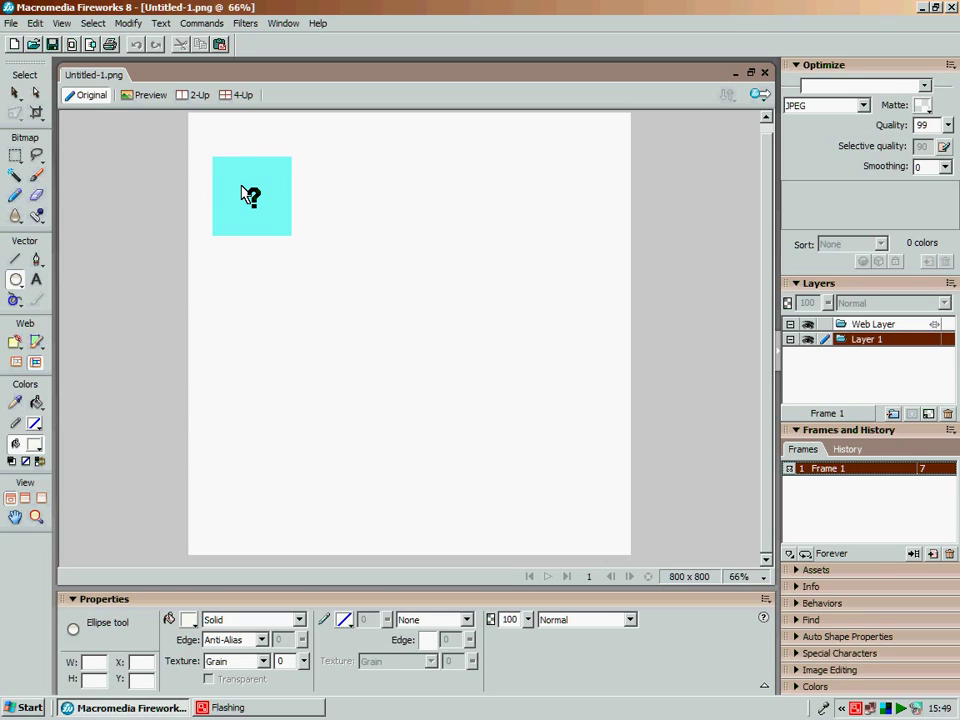
mouse_move(252, 196)
mouse_down()
mouse_move(414, 390)
mouse_move(512, 478)
mouse_up()
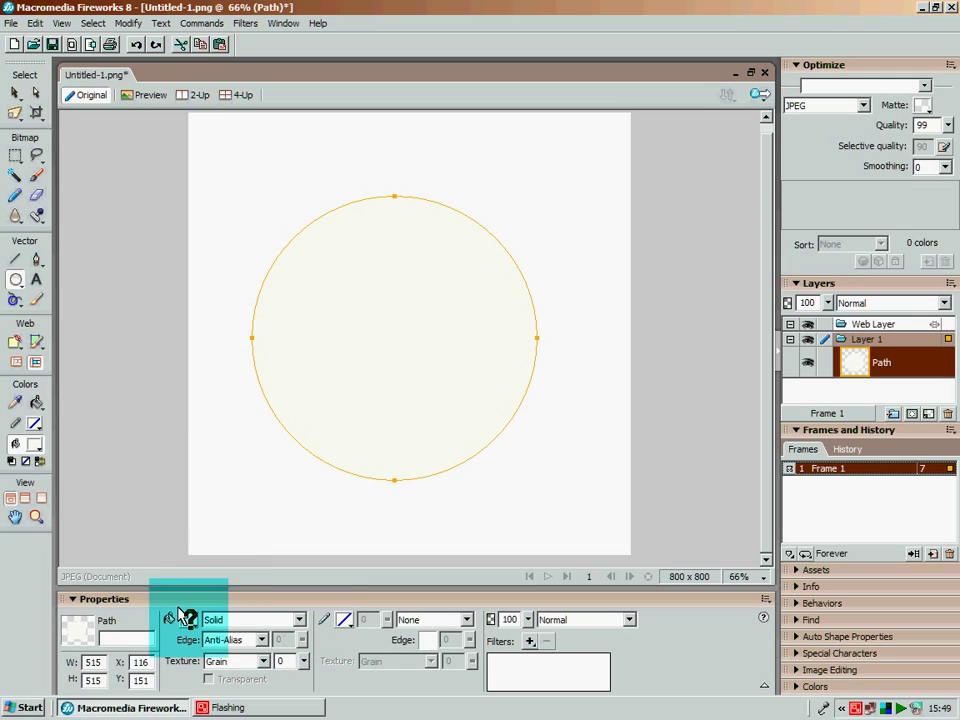
- Fill the circle with a radial gradient running from yellow at the centre to orange at the edge
click(288, 616)
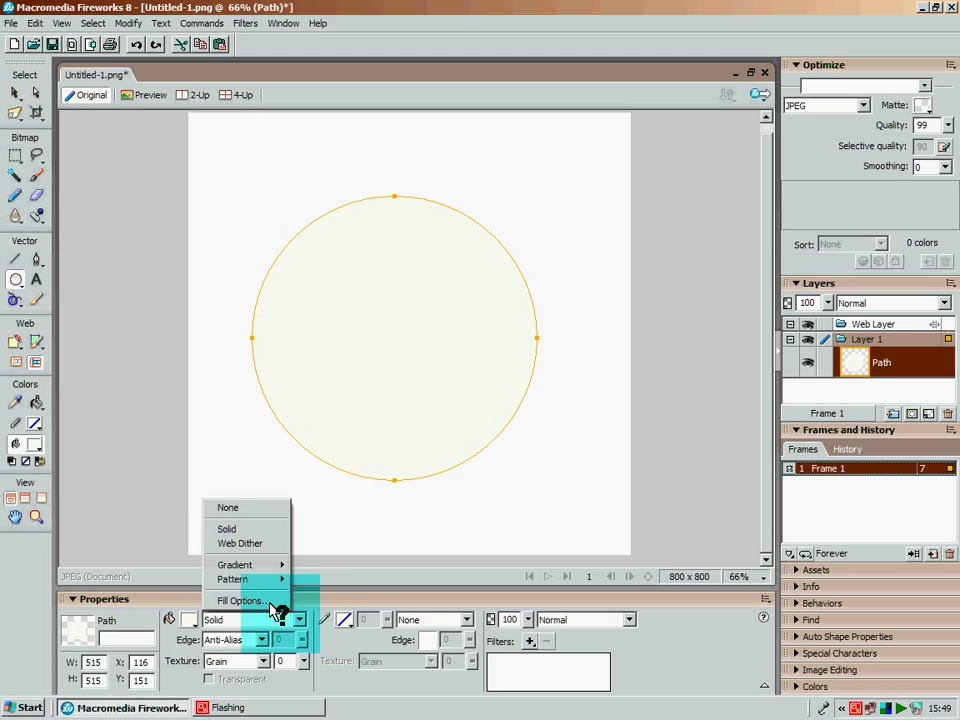
mouse_move(253, 566)
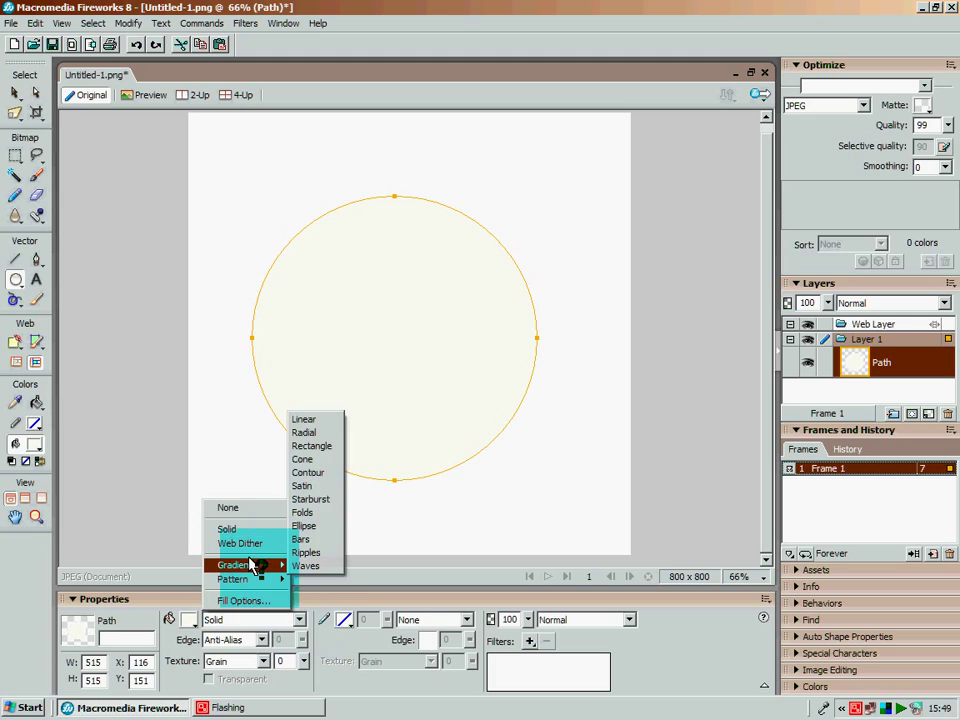
click(306, 432)
click(190, 619)
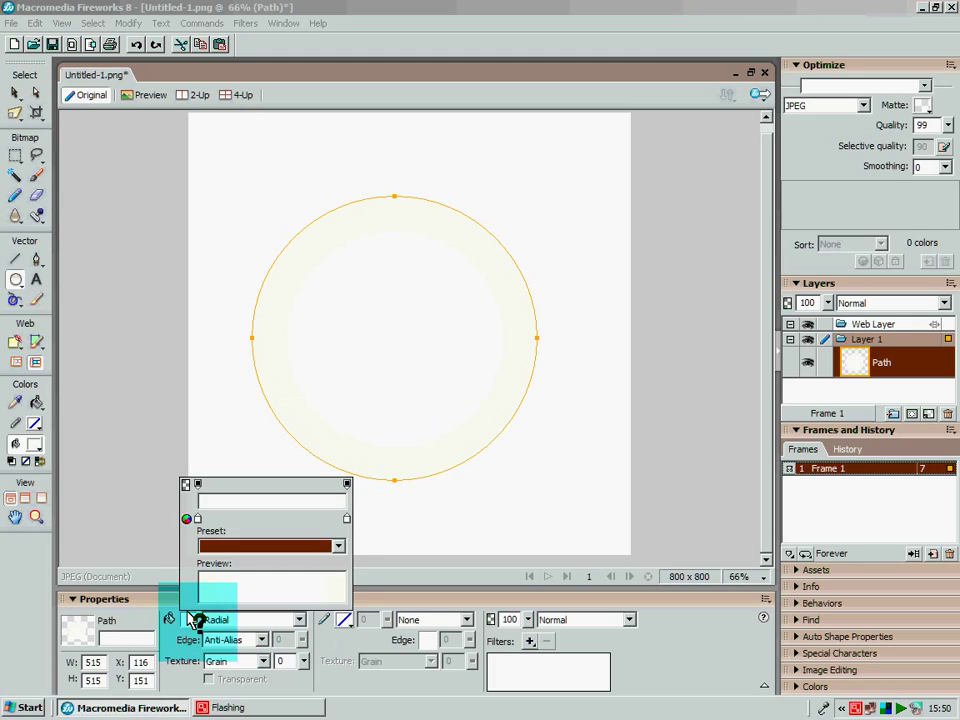
click(190, 518)
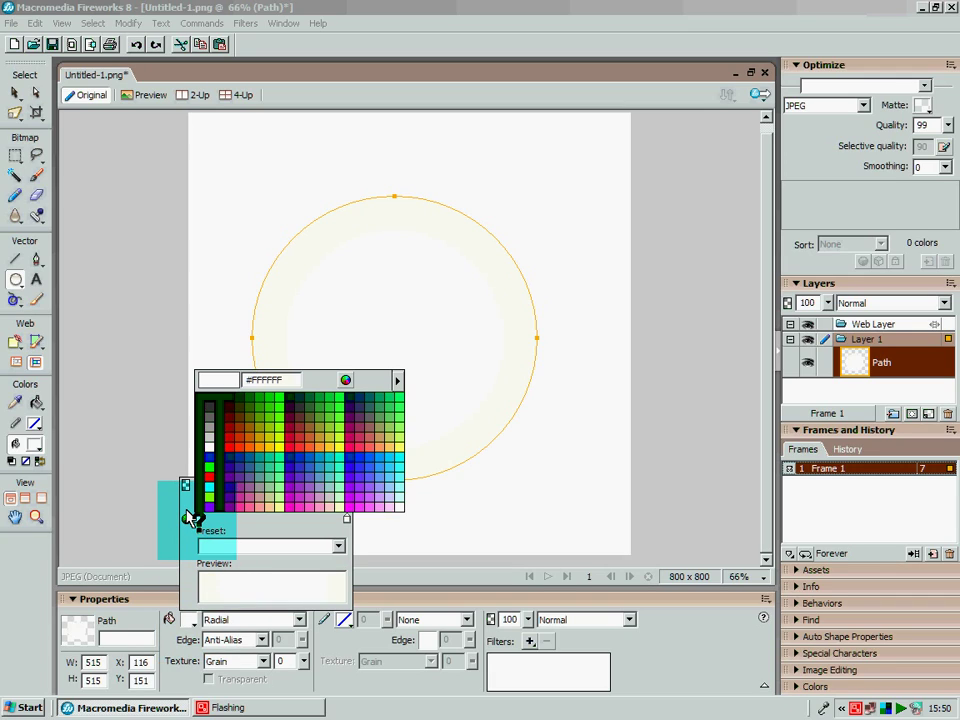
click(336, 447)
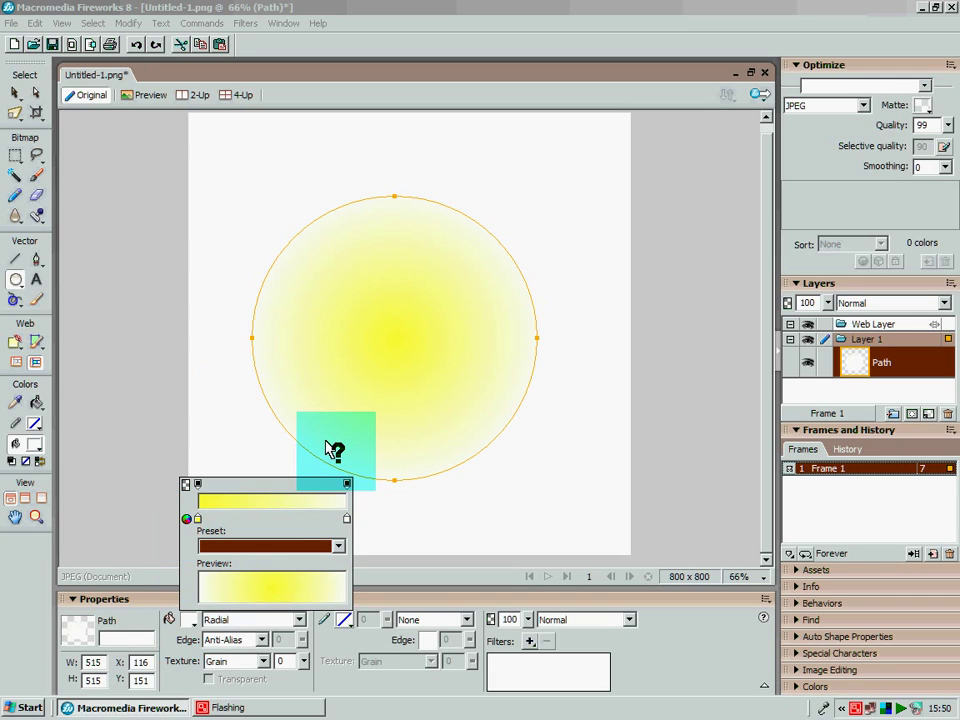
click(344, 517)
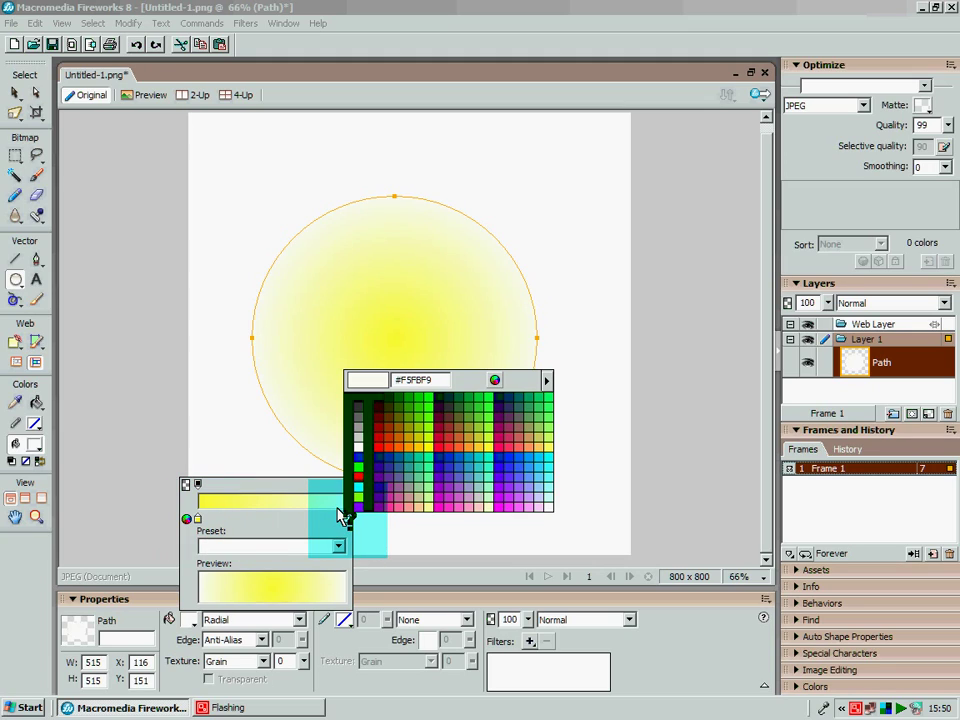
click(396, 441)
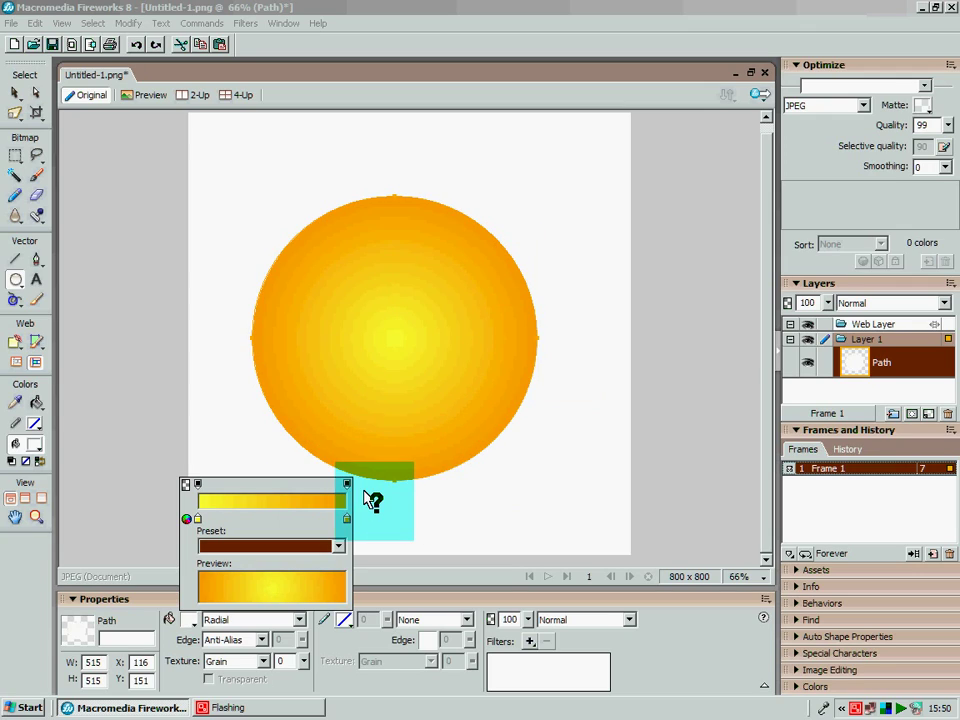
click(262, 446)
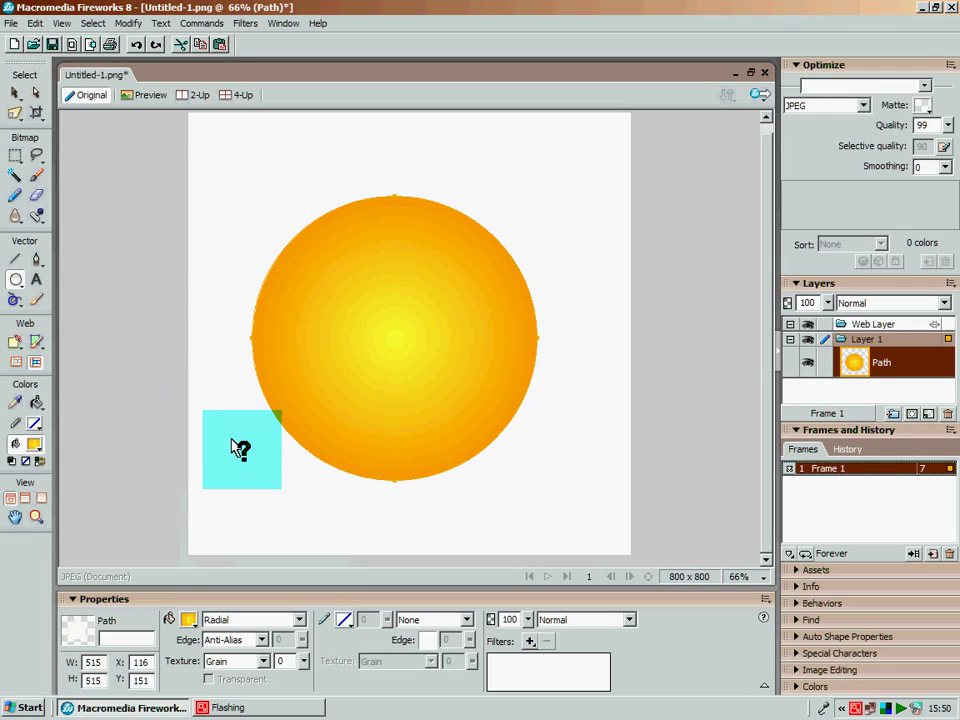
- Draw a solid white circle about 293 px wide over the upper part of the orange ball, slightly overlapping its top edge
click(14, 278)
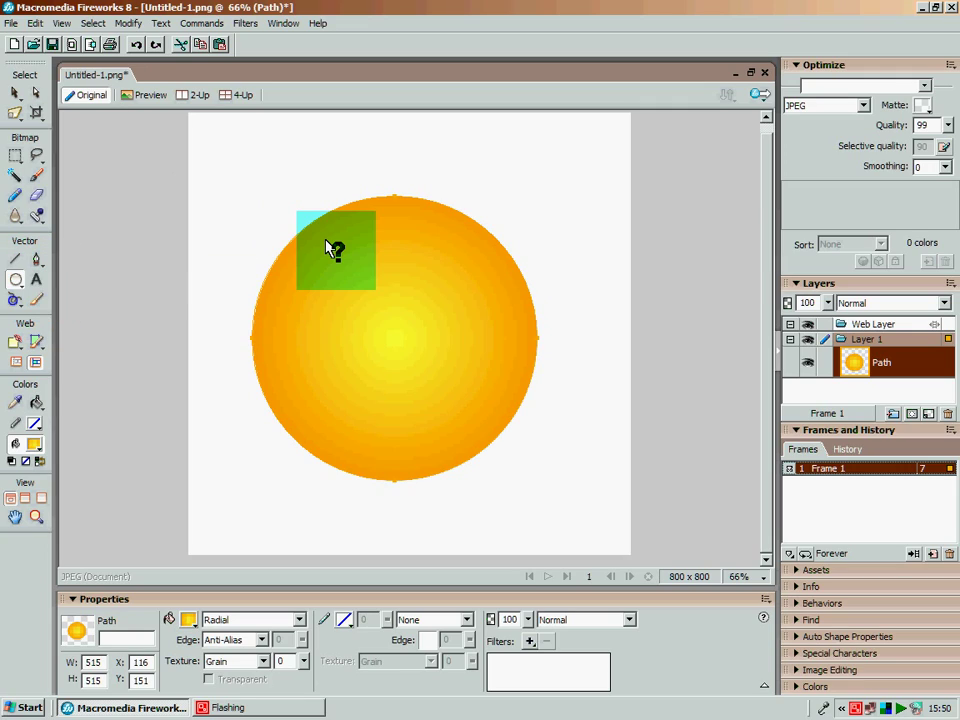
drag(308, 196, 467, 360)
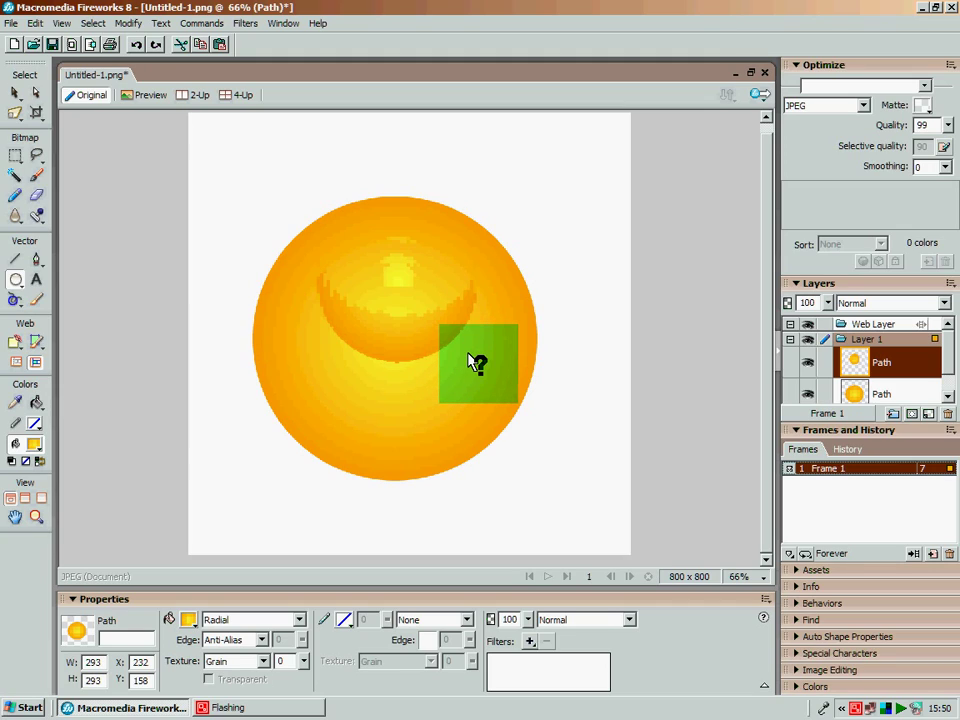
click(296, 619)
click(240, 526)
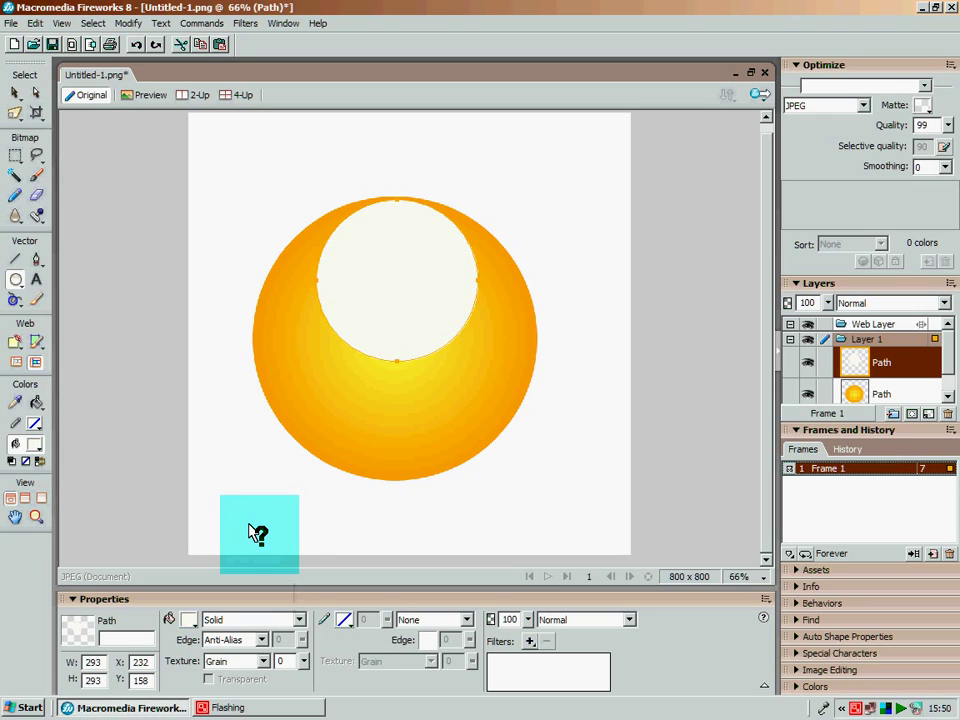
click(186, 620)
click(199, 545)
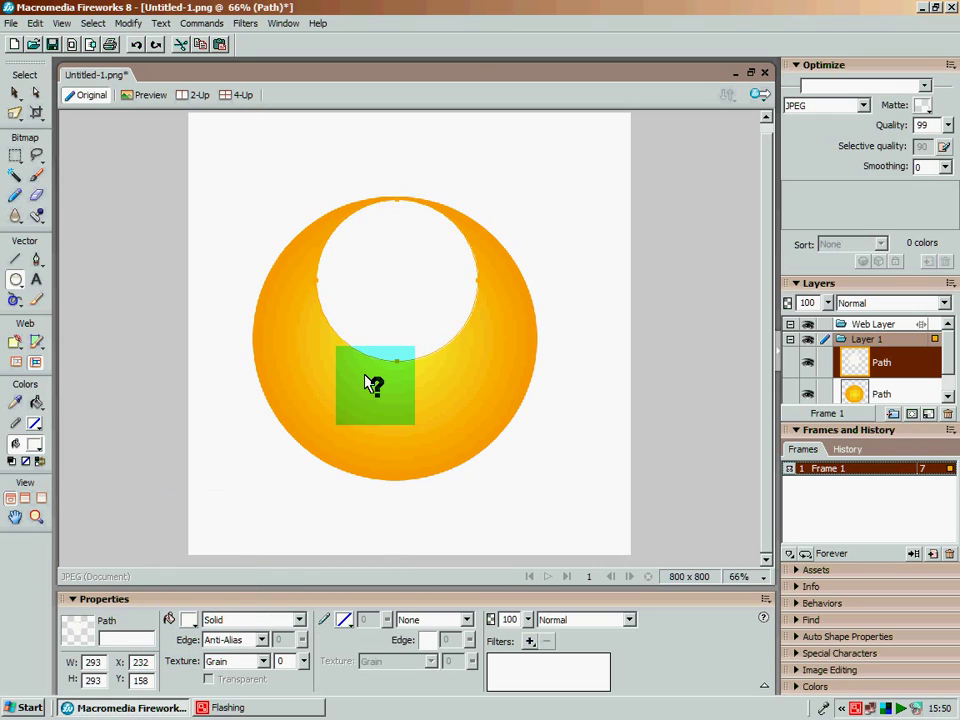
click(15, 93)
mouse_move(414, 294)
mouse_down()
mouse_move(396, 274)
mouse_move(405, 313)
mouse_up()
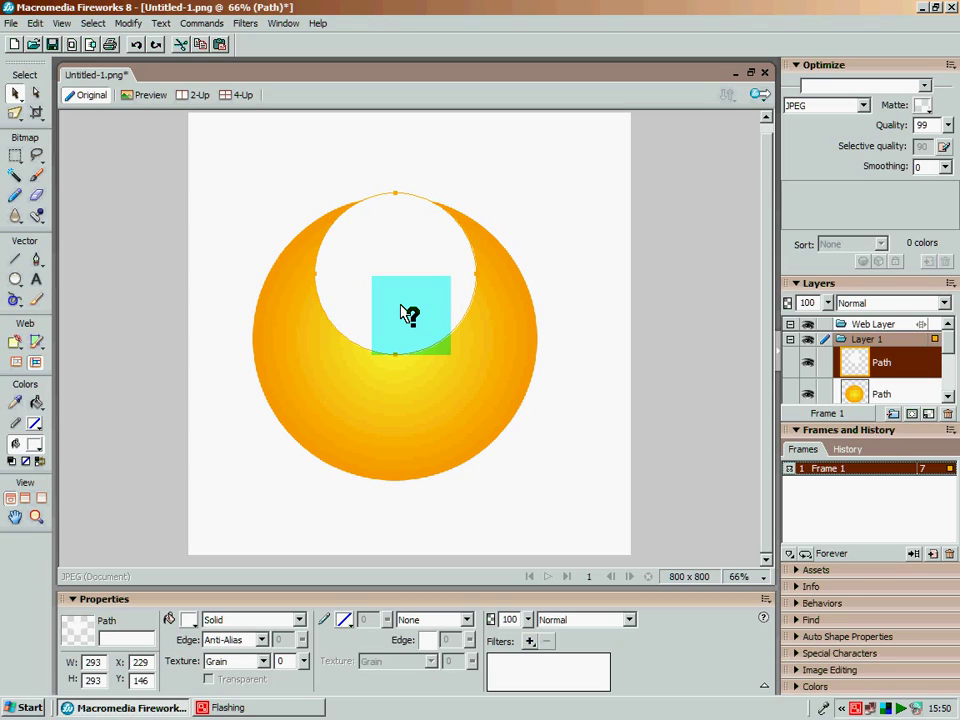
- Clone the white circle in place and give the copy a linear gradient fill
drag(401, 306, 290, 613)
click(294, 618)
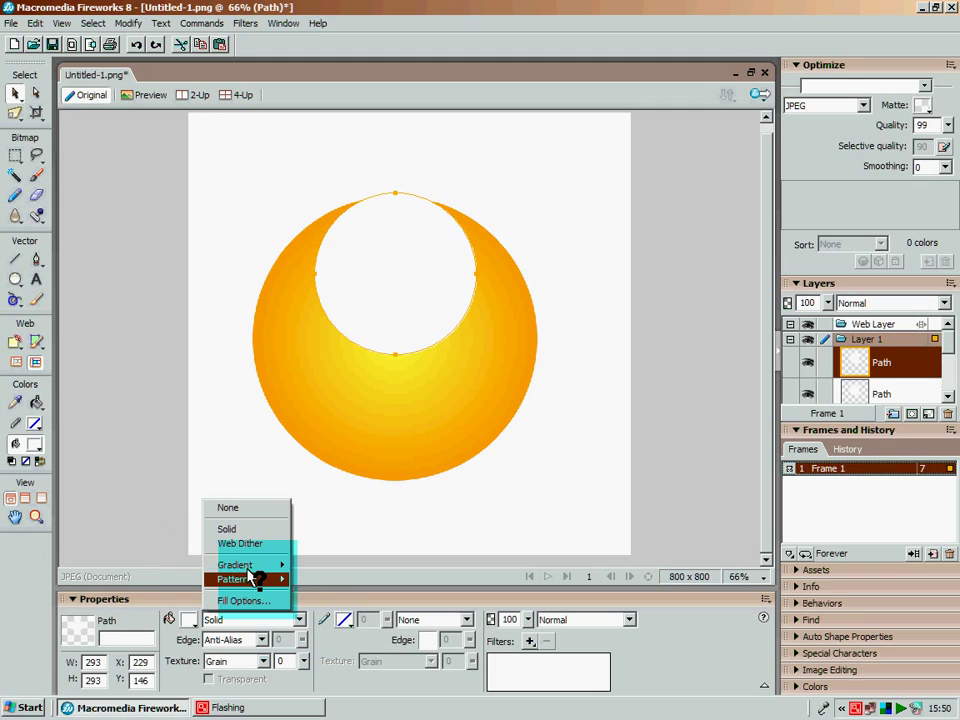
mouse_move(253, 561)
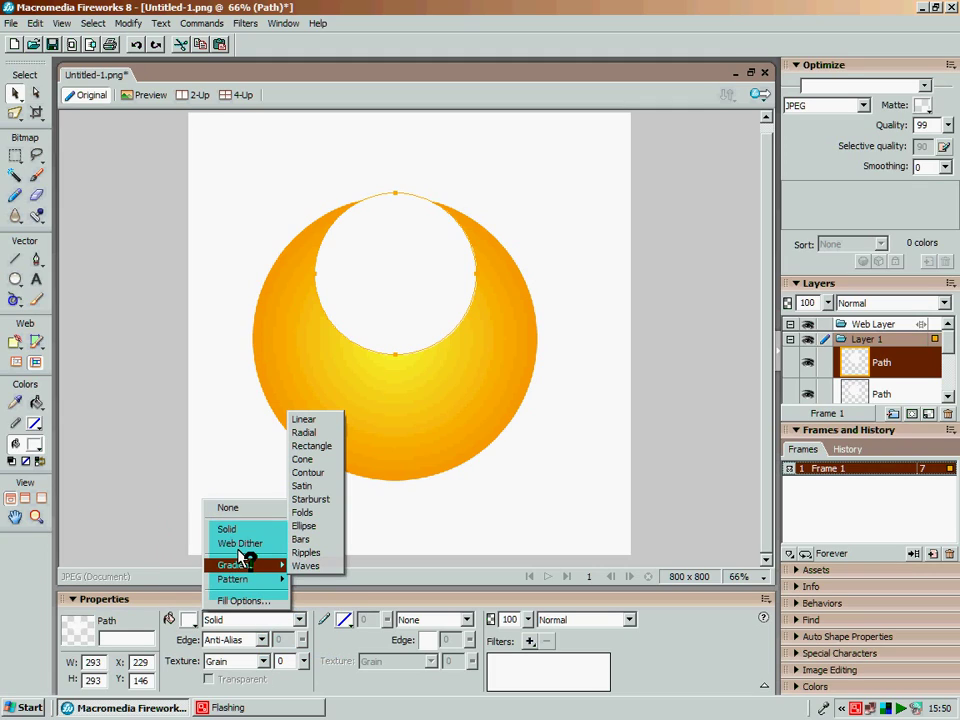
click(291, 417)
drag(290, 413, 272, 583)
- Apply the White, Black gradient preset to the cloned circle and run it vertically from white at the top to black at the bottom
click(185, 620)
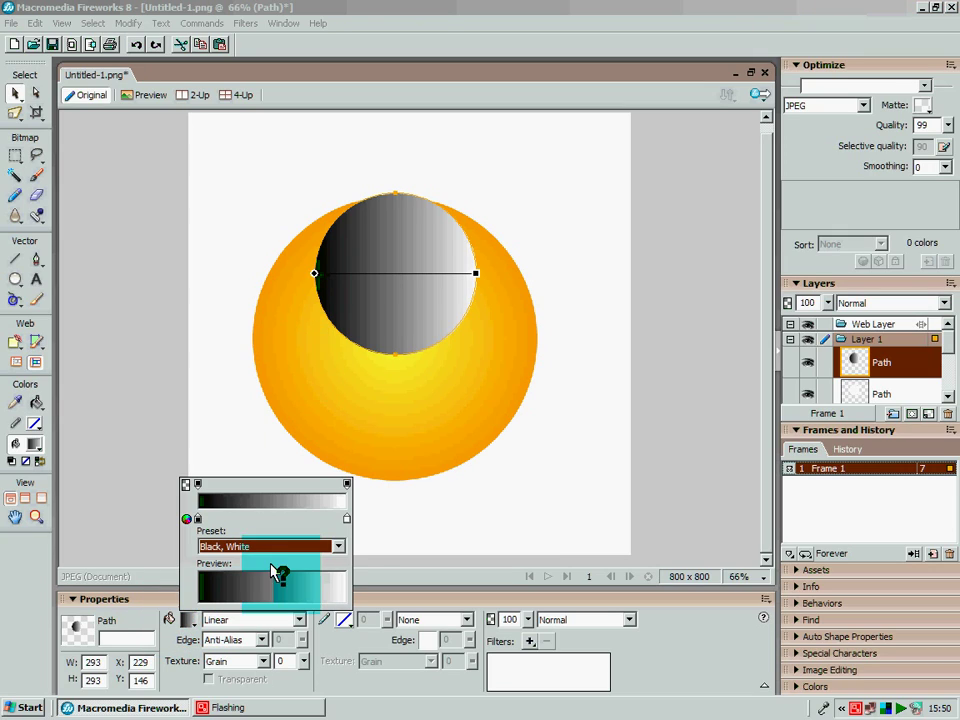
click(340, 546)
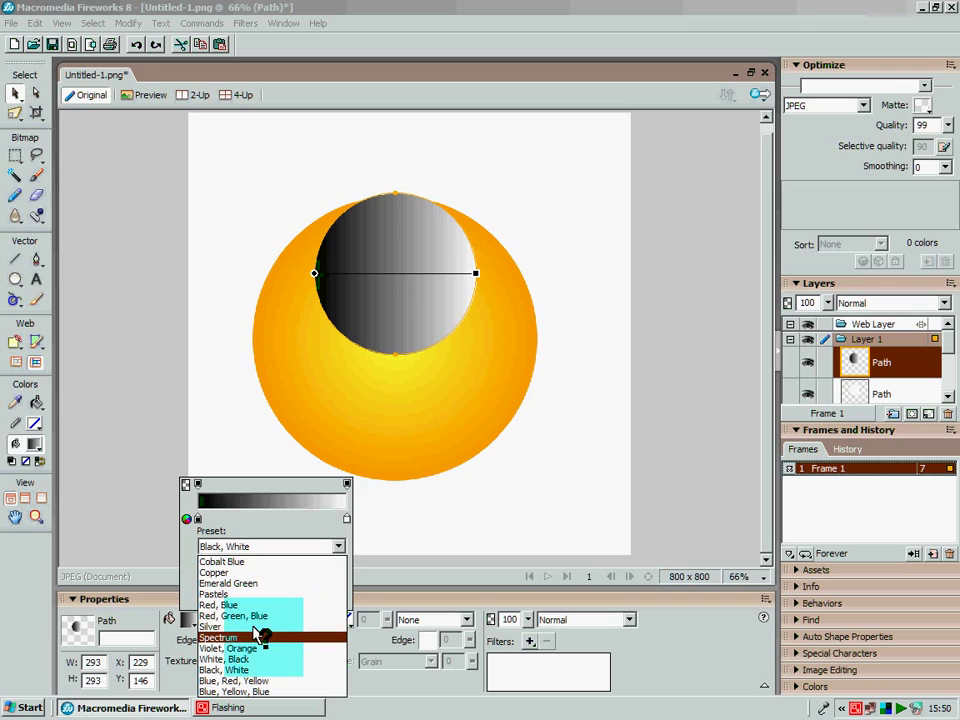
click(238, 659)
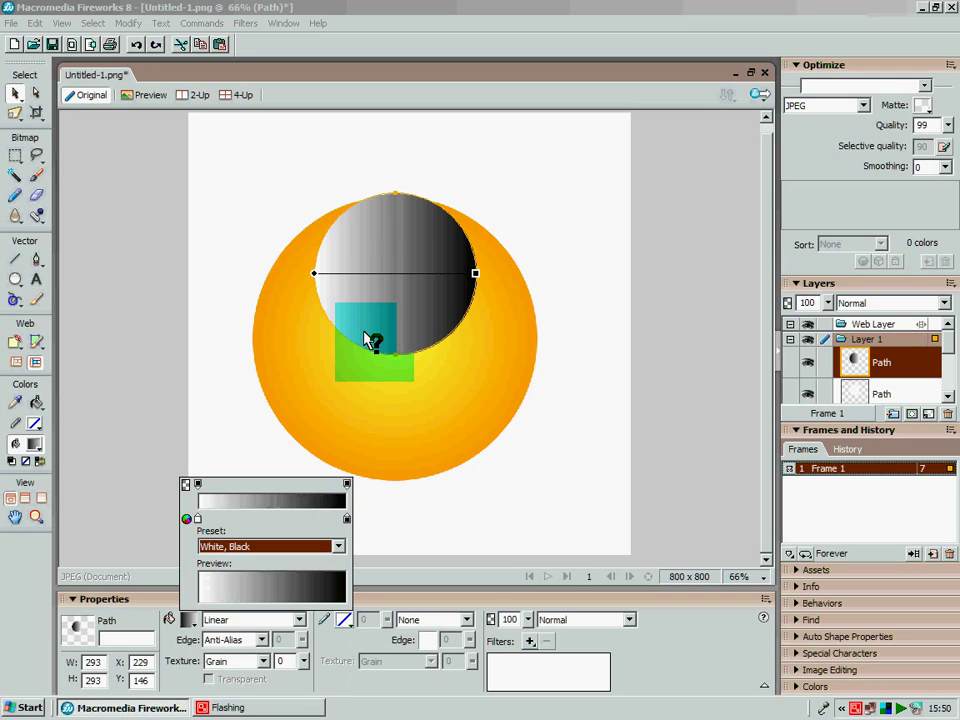
click(340, 245)
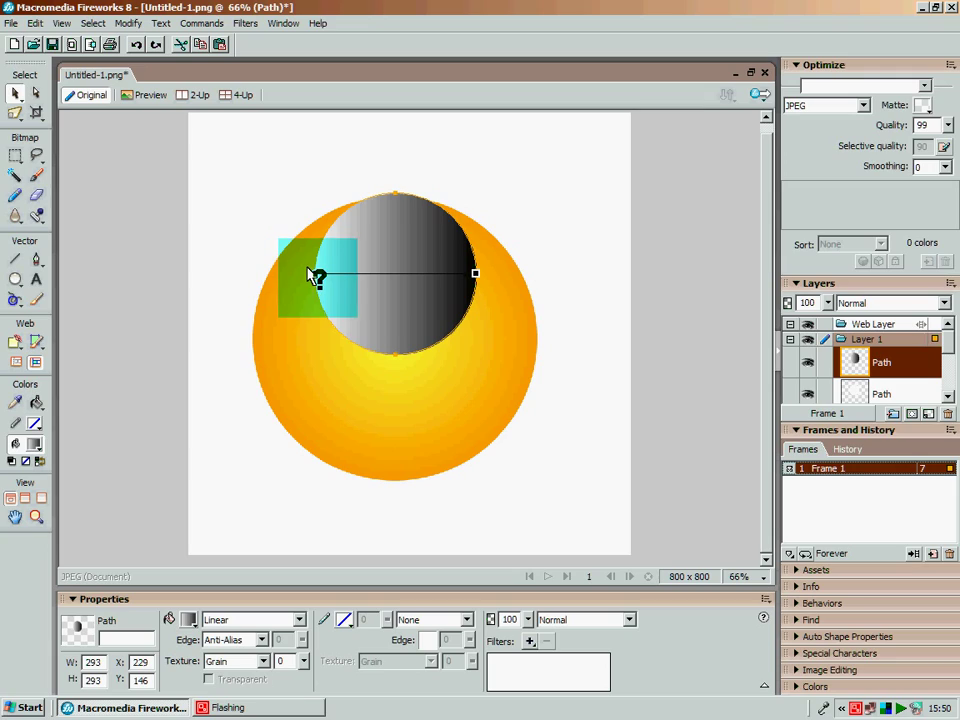
drag(308, 271, 389, 350)
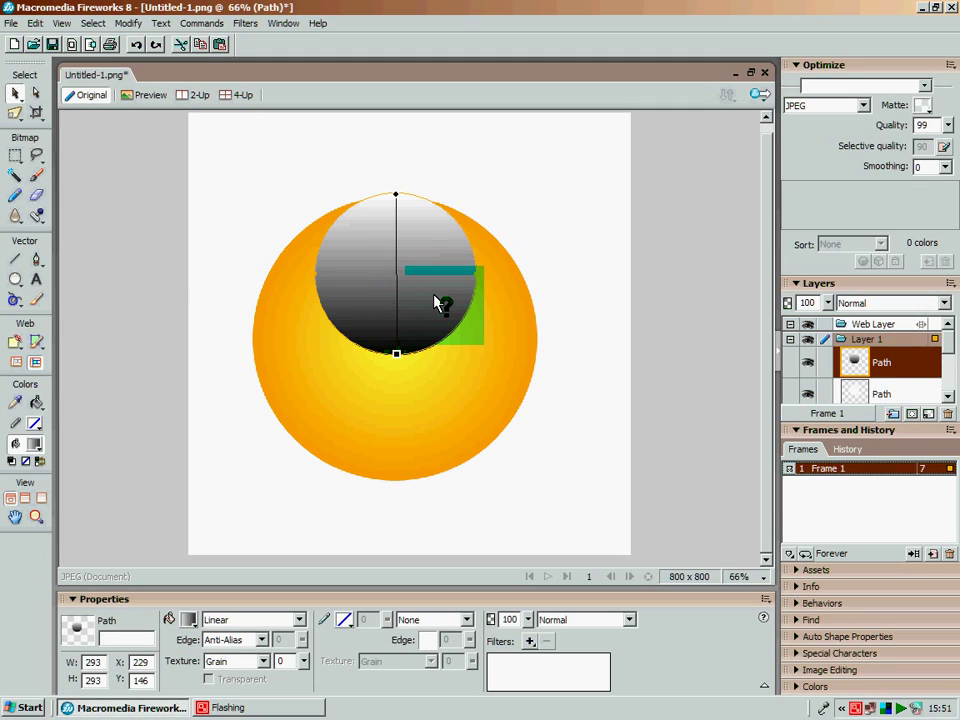
- Cut the gradient circle, paste it as a mask on the white circle, and set the mask to grayscale appearance
key(ctrl+d)
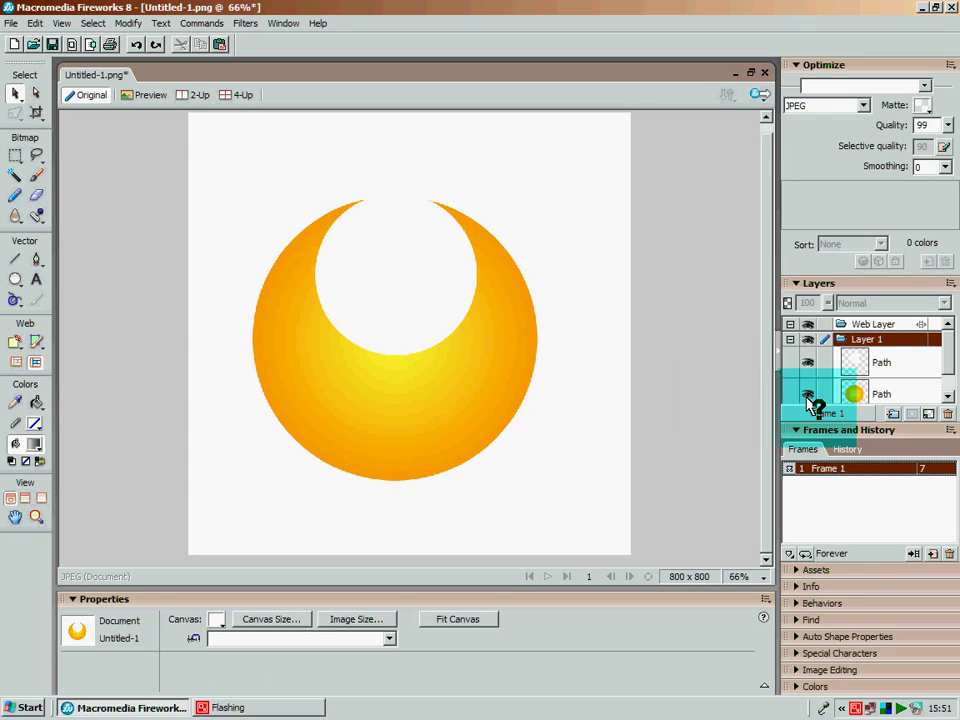
click(855, 362)
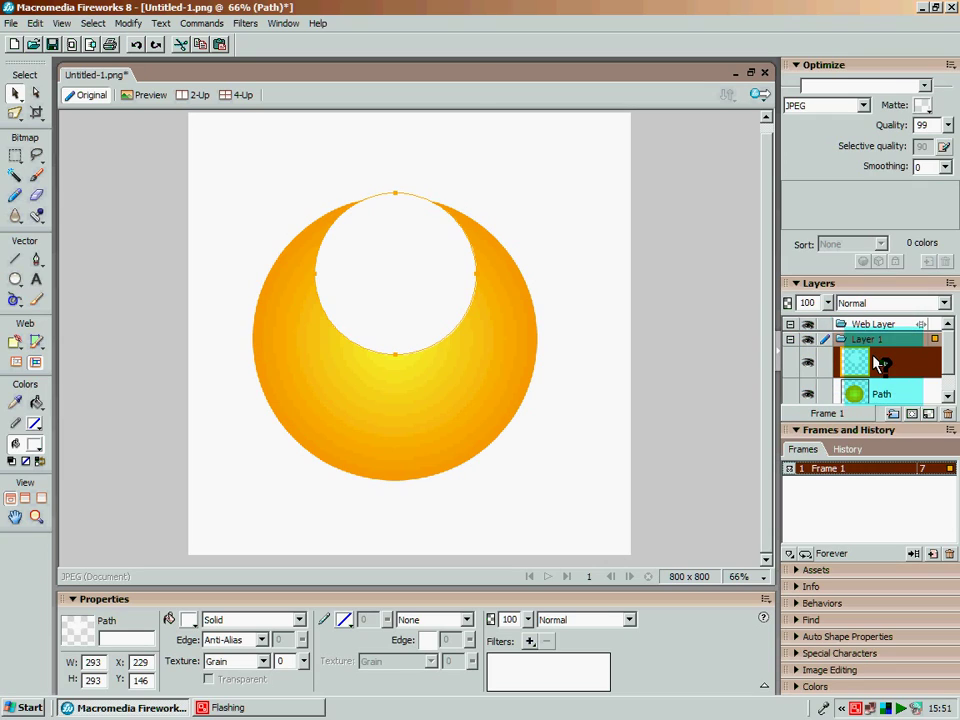
click(911, 412)
drag(657, 358, 209, 629)
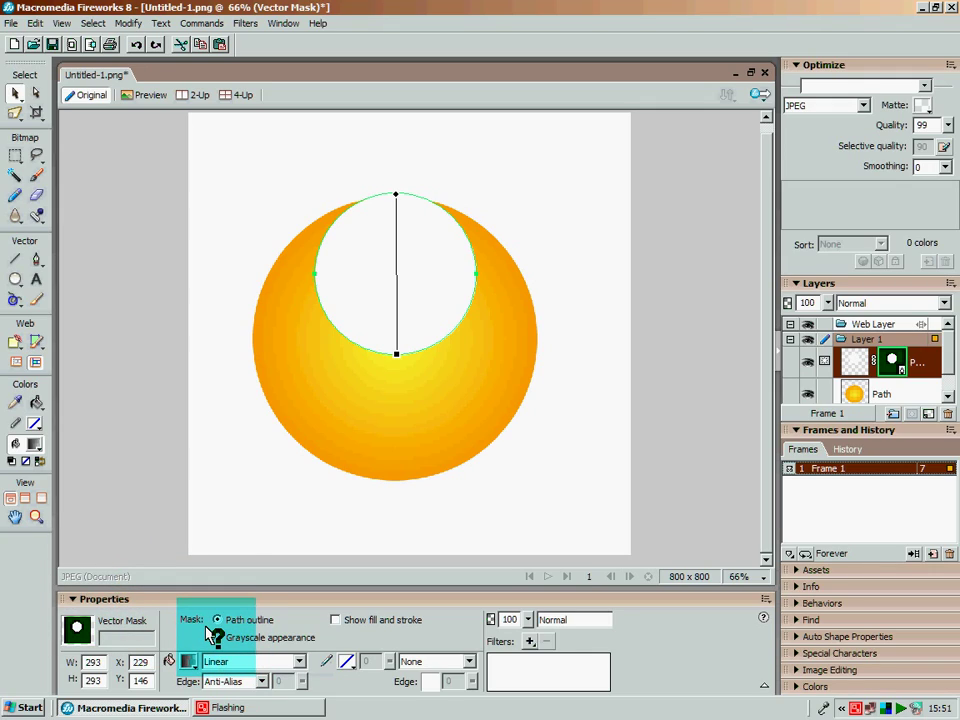
drag(210, 632, 216, 637)
- Duplicate the masked white highlight onto the lower part of the ball, flipped vertically and resting on the ball's bottom edge
drag(387, 318, 364, 343)
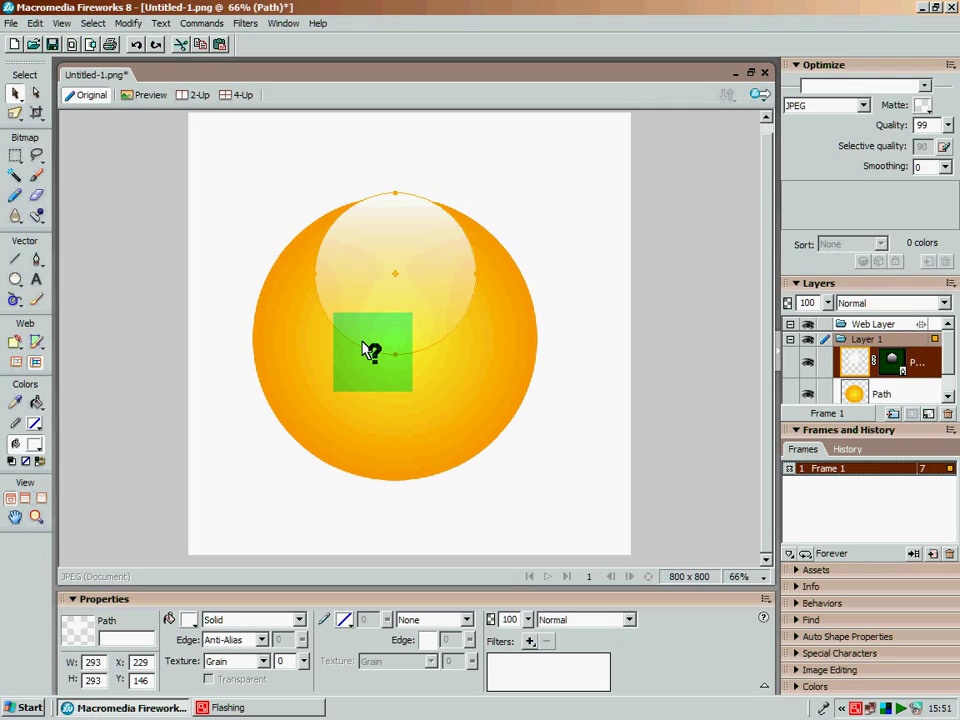
drag(366, 348, 399, 432)
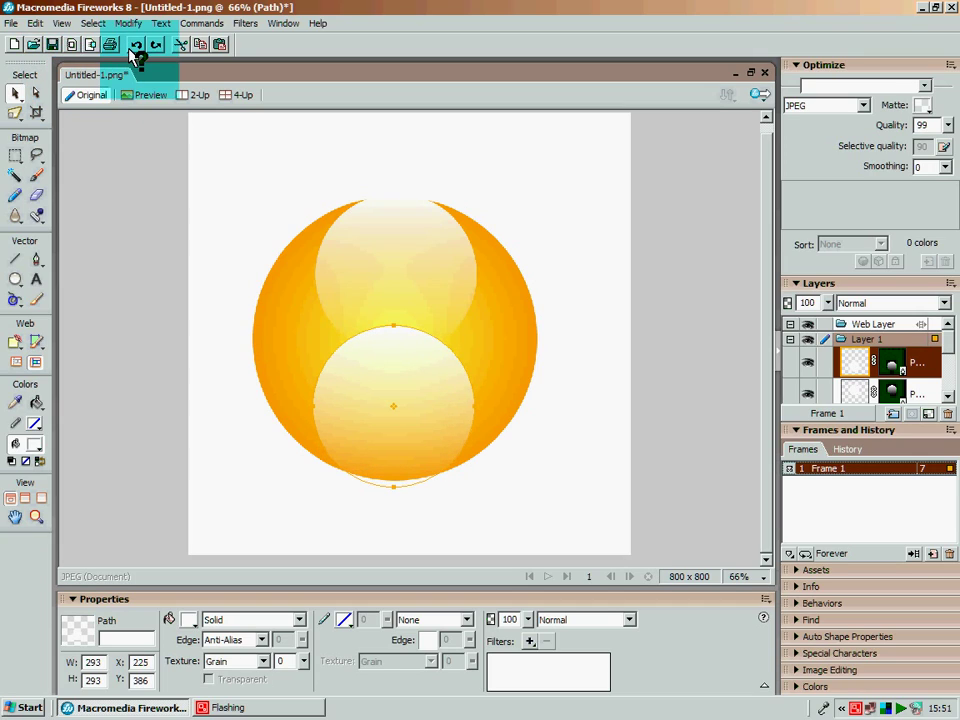
click(92, 22)
mouse_move(122, 22)
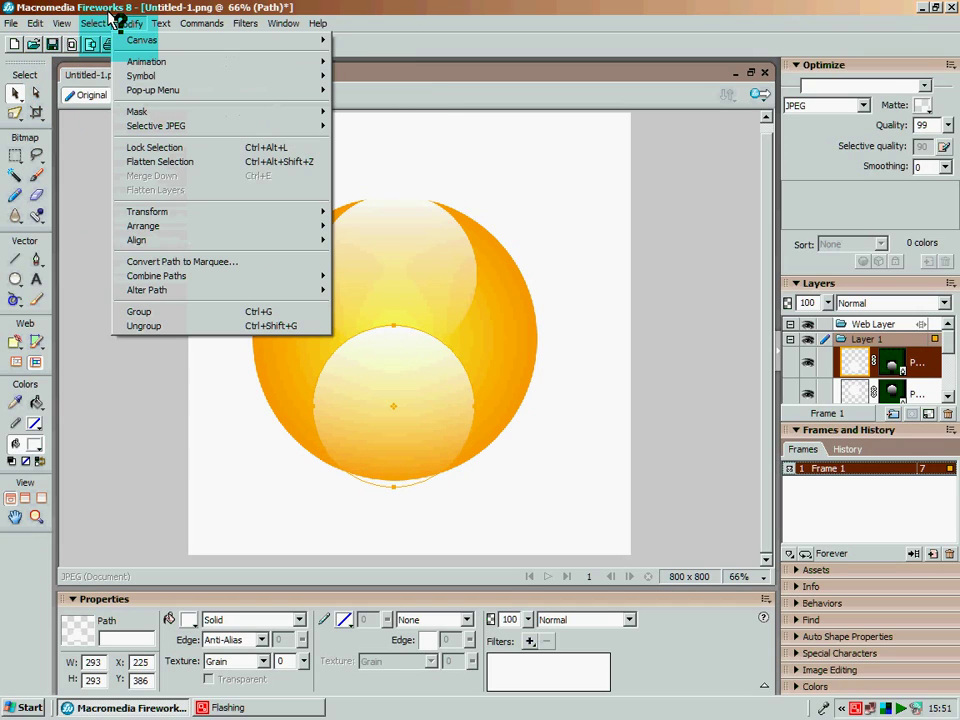
mouse_move(132, 208)
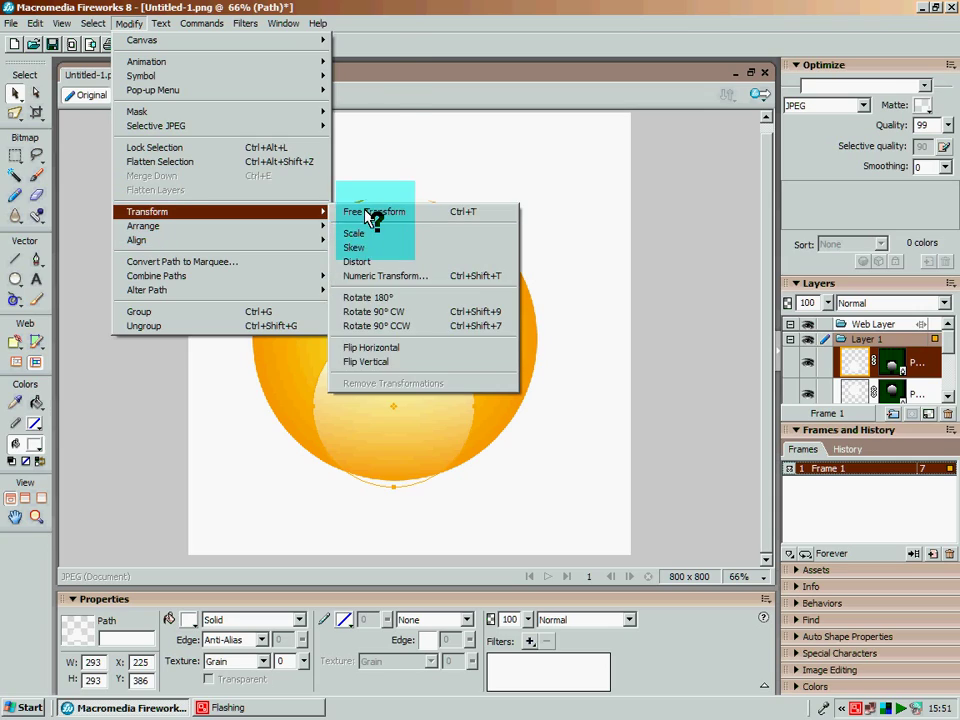
click(370, 360)
drag(375, 364, 527, 280)
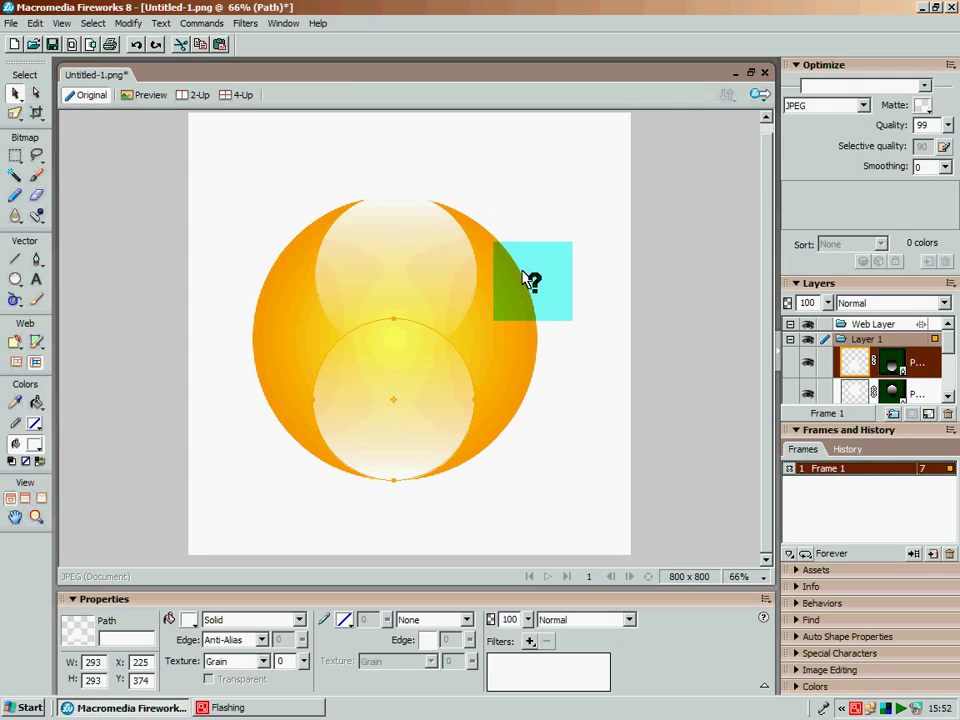
- Scale the lower highlight to 80% and move it down to the ball's bottom edge
key(ctrl+shift+t)
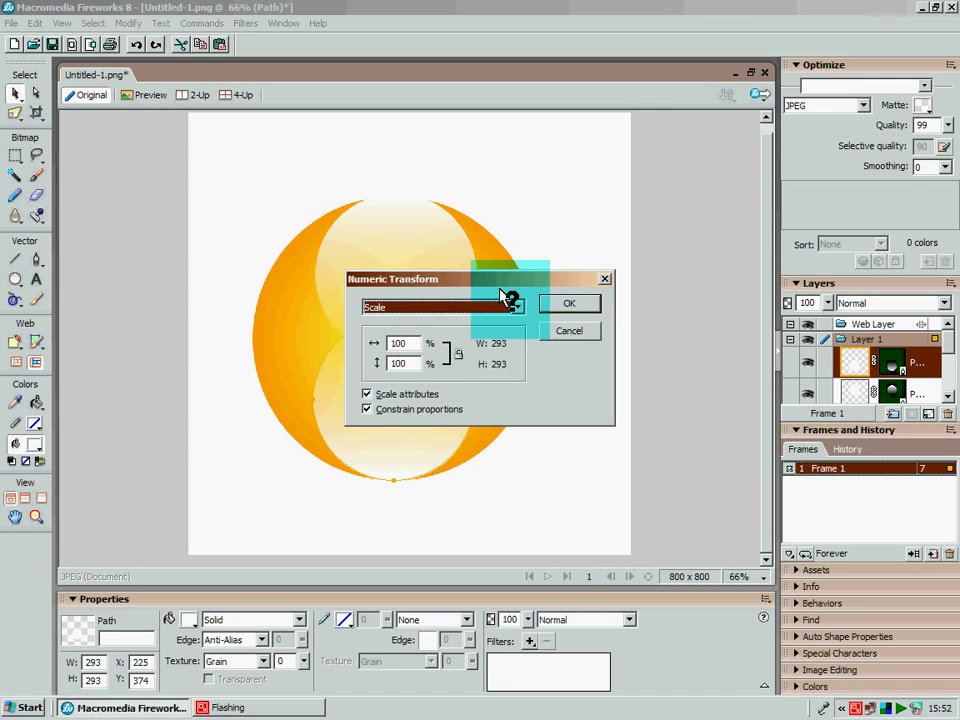
double_click(397, 343)
text(80)
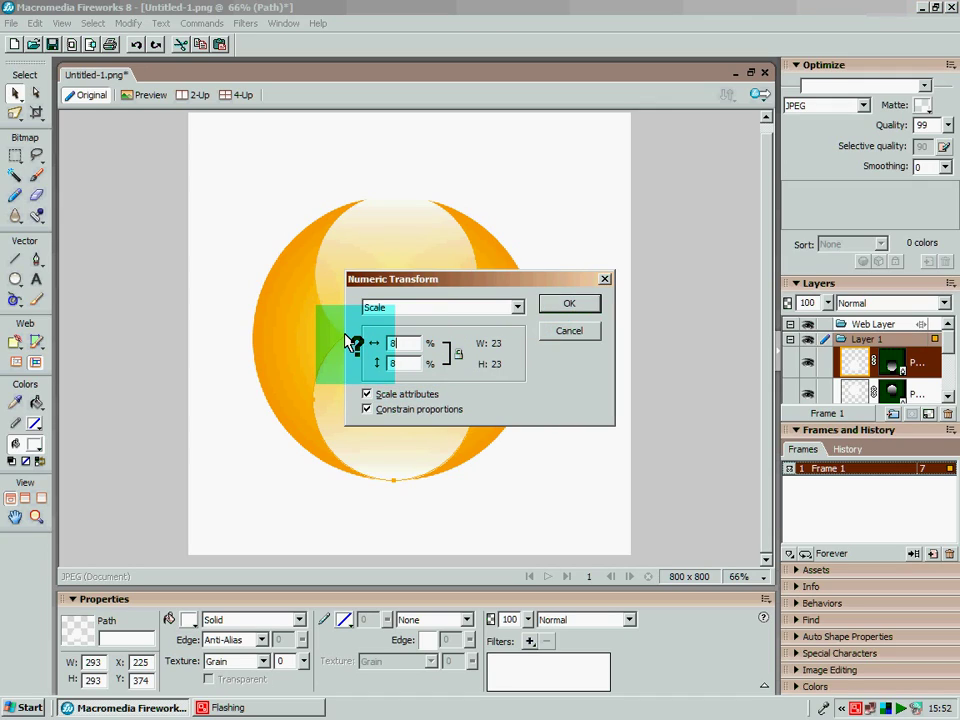
click(567, 303)
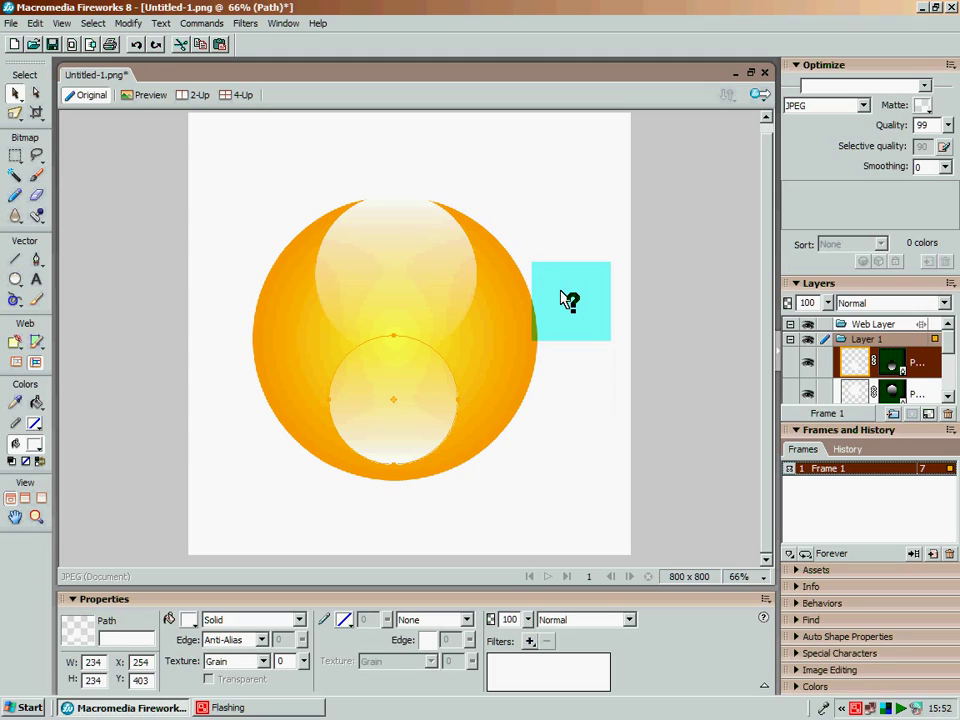
drag(404, 389, 406, 404)
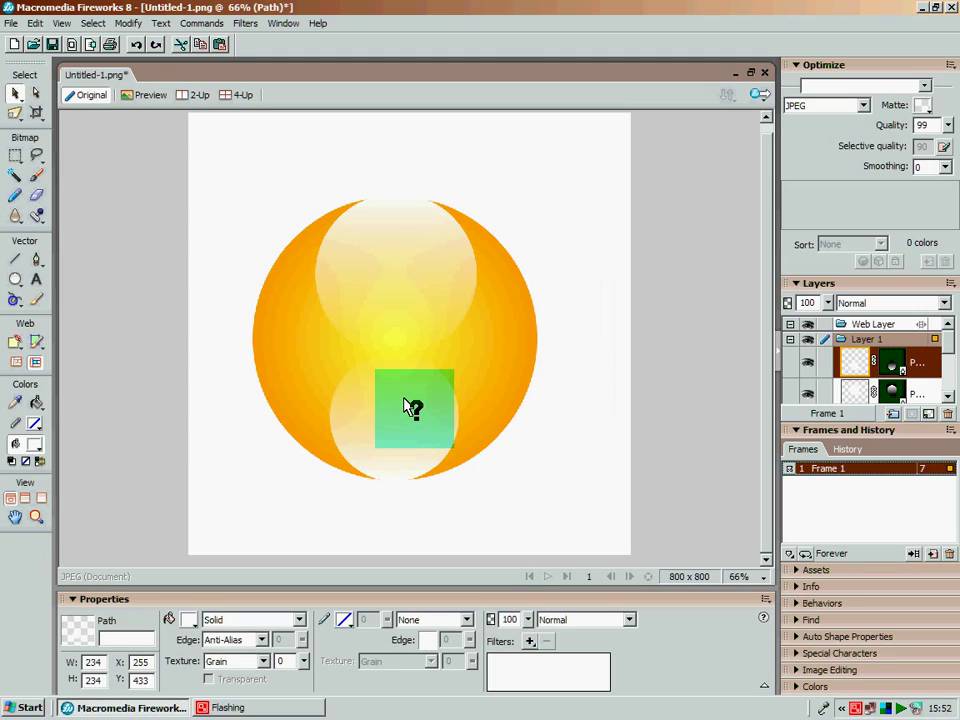
- Apply a Gaussian Blur with a radius of 15 to both the upper and lower white highlights
click(532, 456)
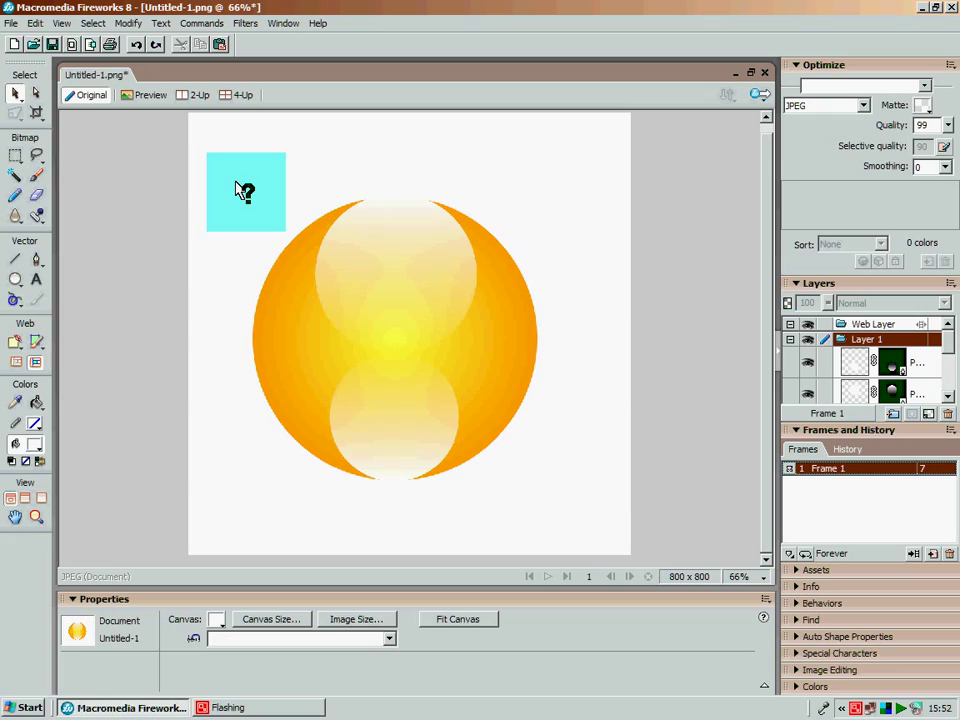
click(366, 257)
shift+click(375, 400)
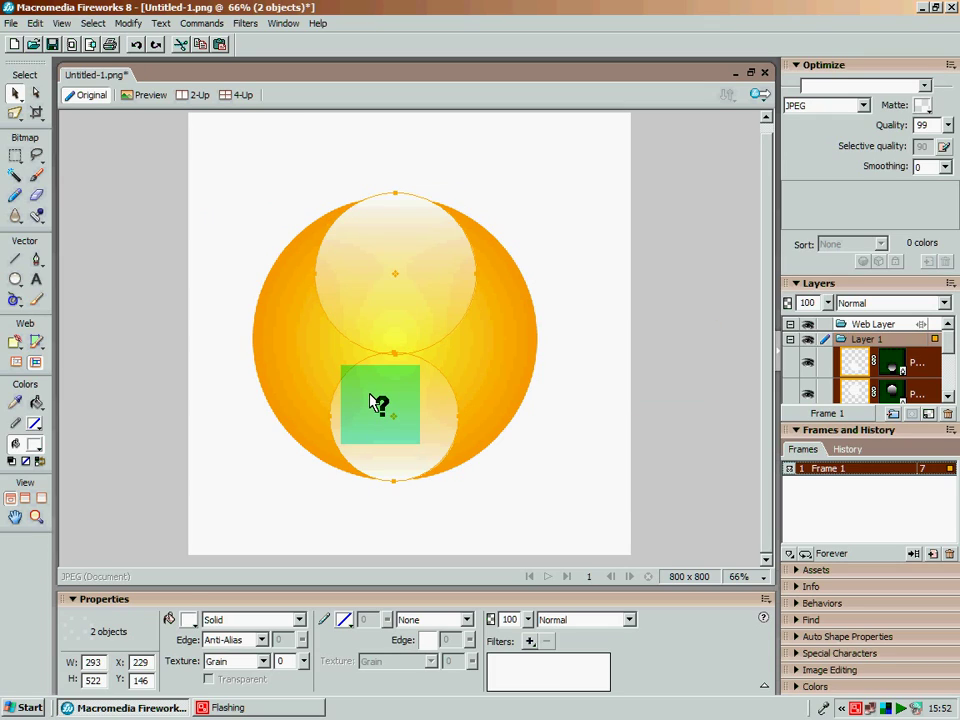
click(530, 641)
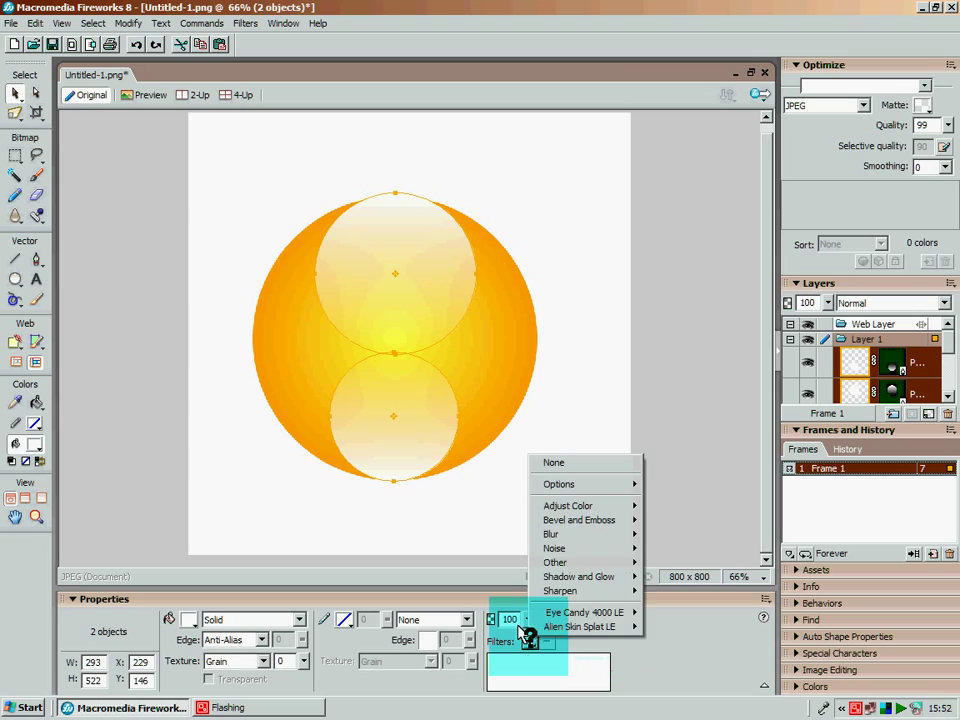
mouse_move(561, 534)
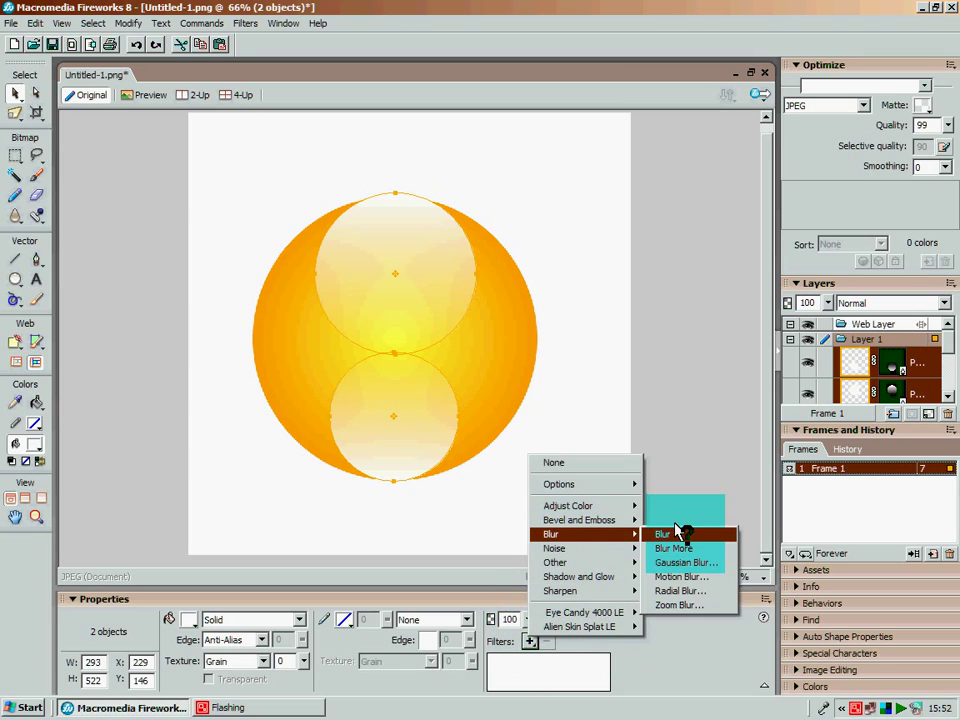
click(672, 562)
drag(408, 304, 592, 284)
drag(569, 333, 585, 333)
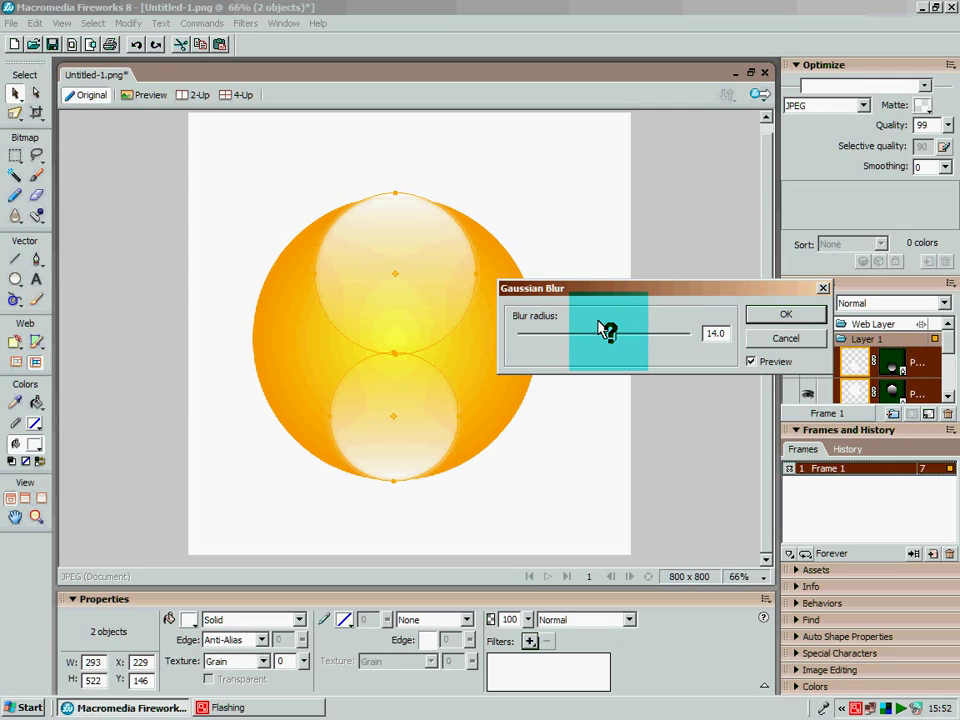
double_click(716, 334)
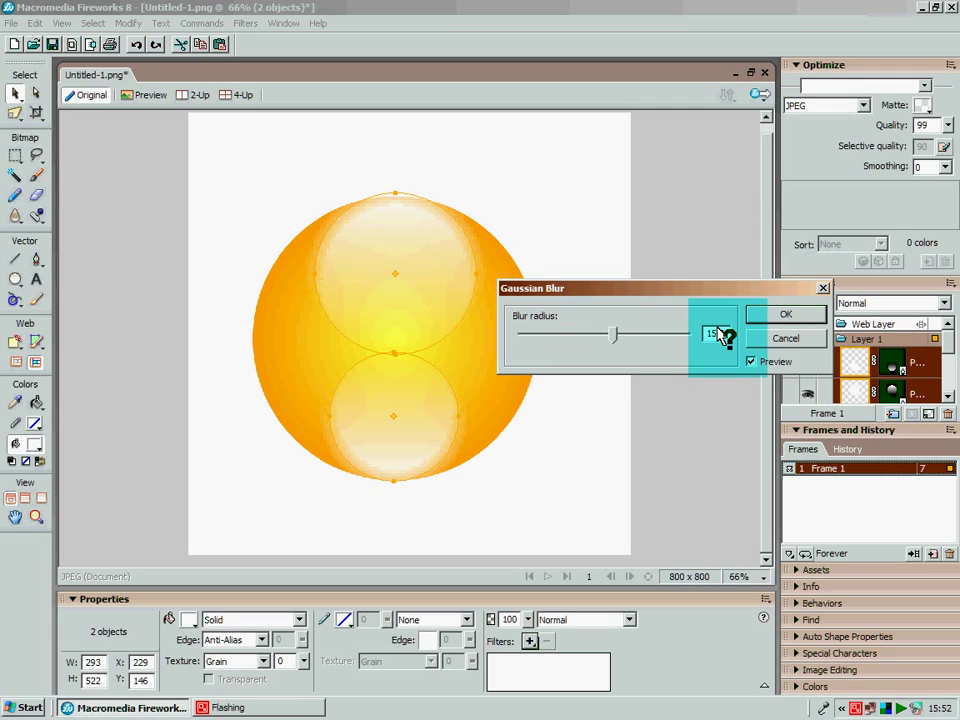
text(15)
click(782, 313)
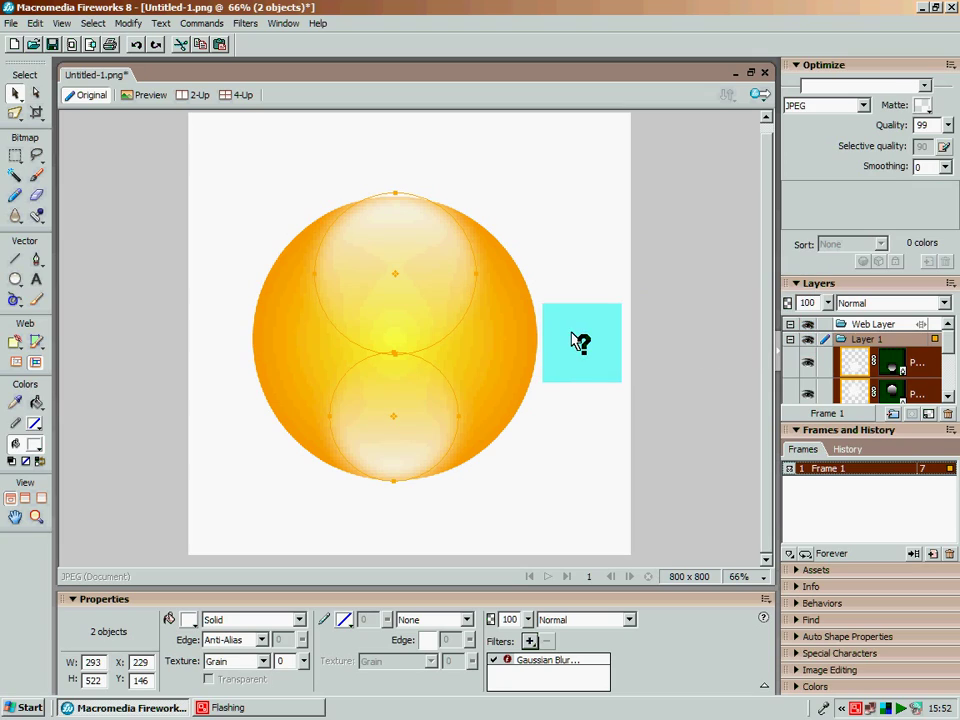
- Shift the upper highlight slightly up and the lower highlight slightly down, toward the ball's top and bottom edges
click(525, 216)
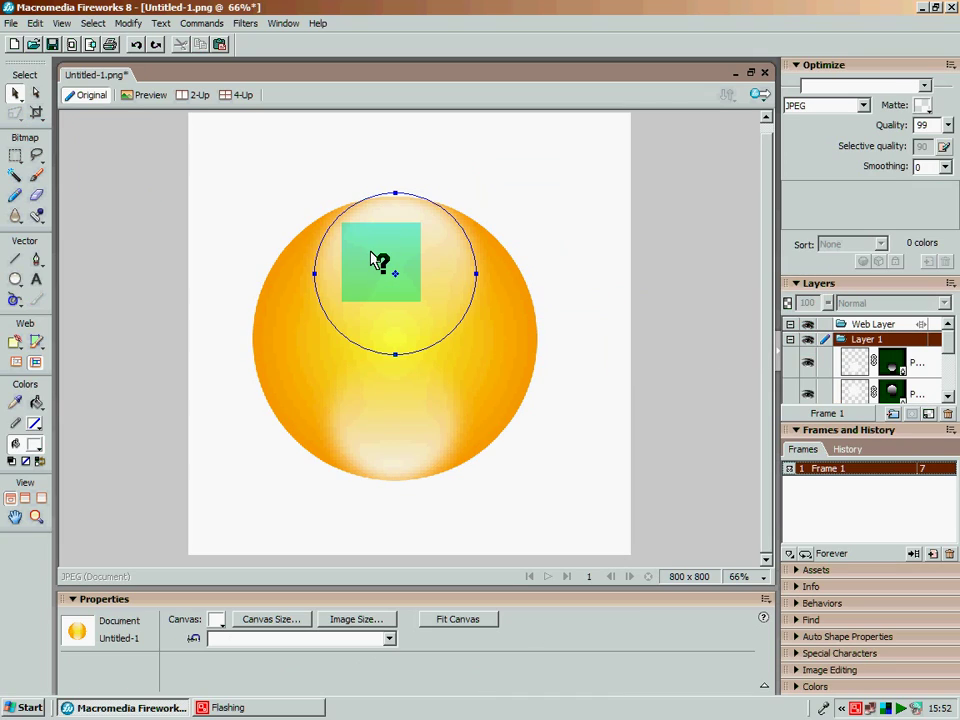
drag(378, 255, 398, 414)
click(571, 453)
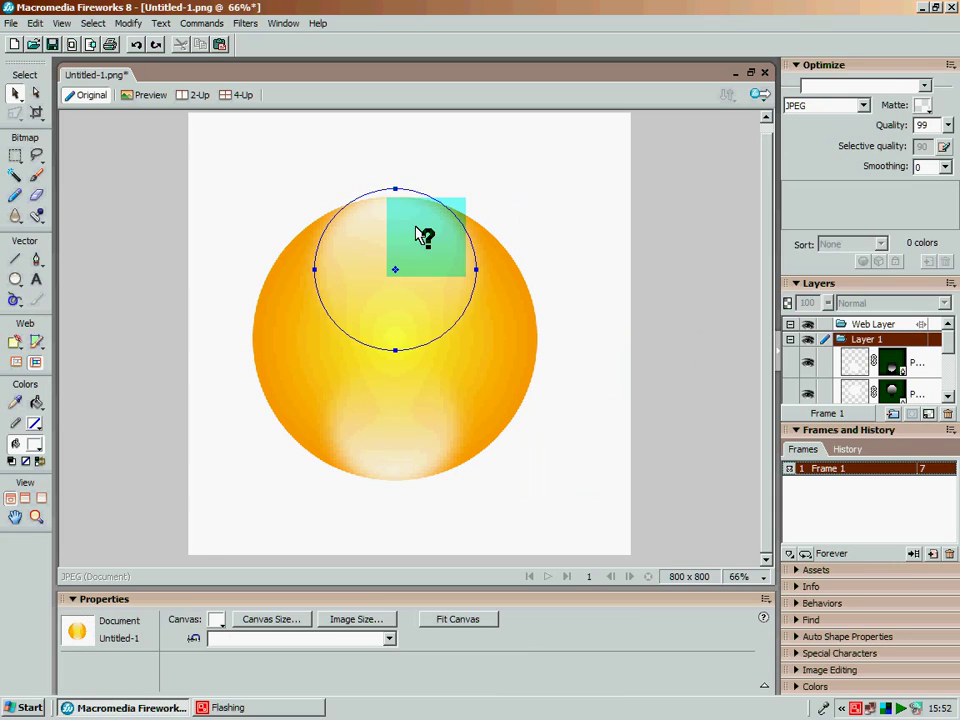
- Place a copy of the orange ball lower down behind the original and scale it to 100% width and 60% height without constraining proportions
drag(282, 284, 150, 26)
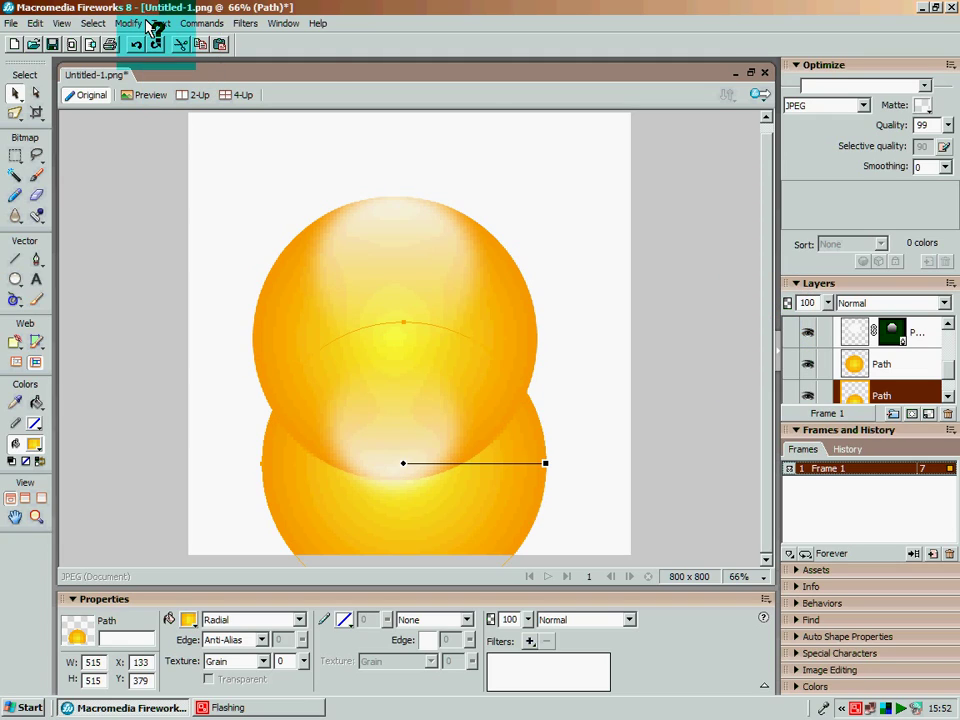
click(128, 23)
mouse_move(147, 214)
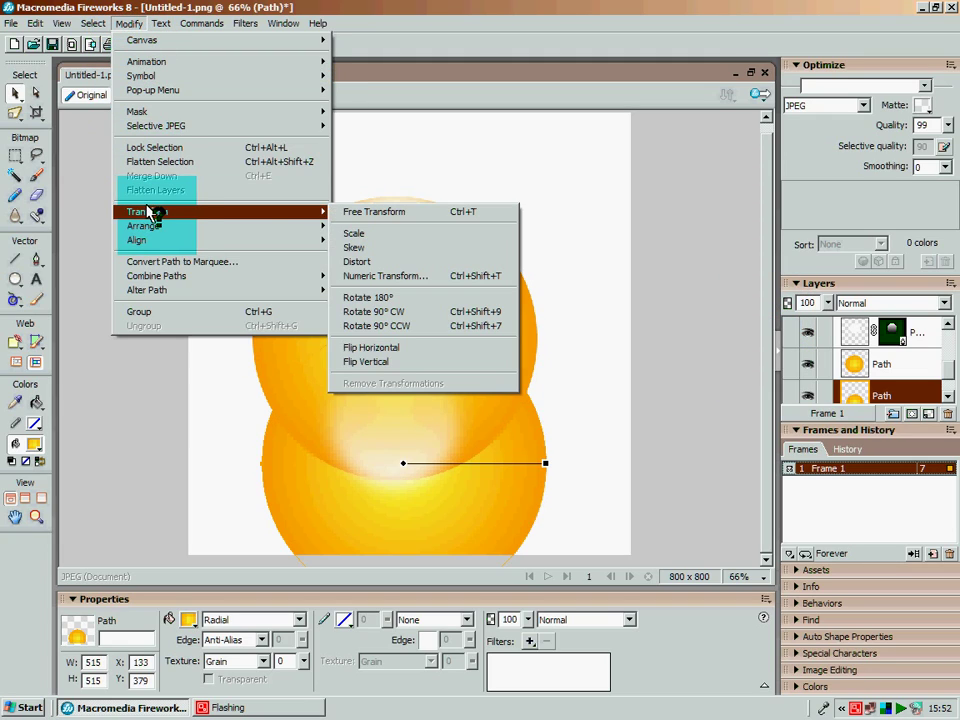
click(400, 272)
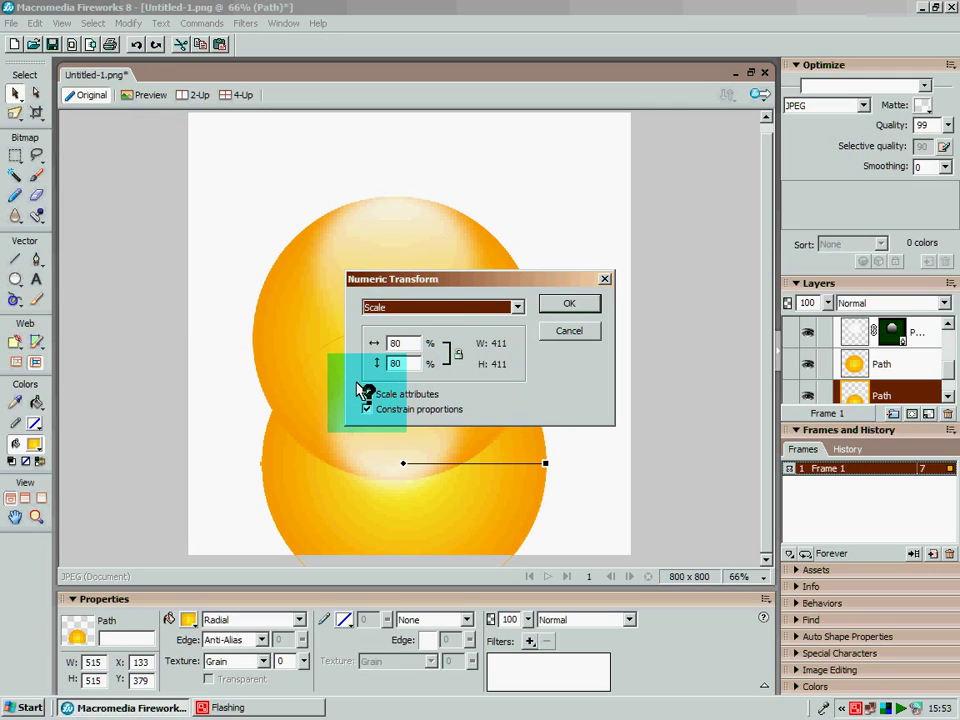
click(366, 409)
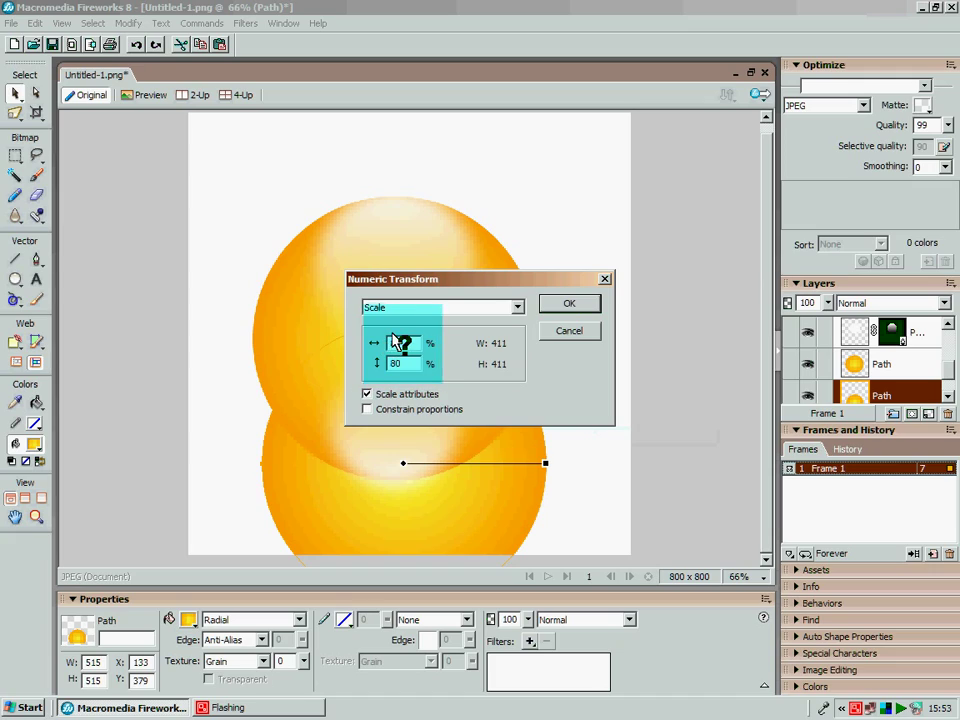
double_click(398, 343)
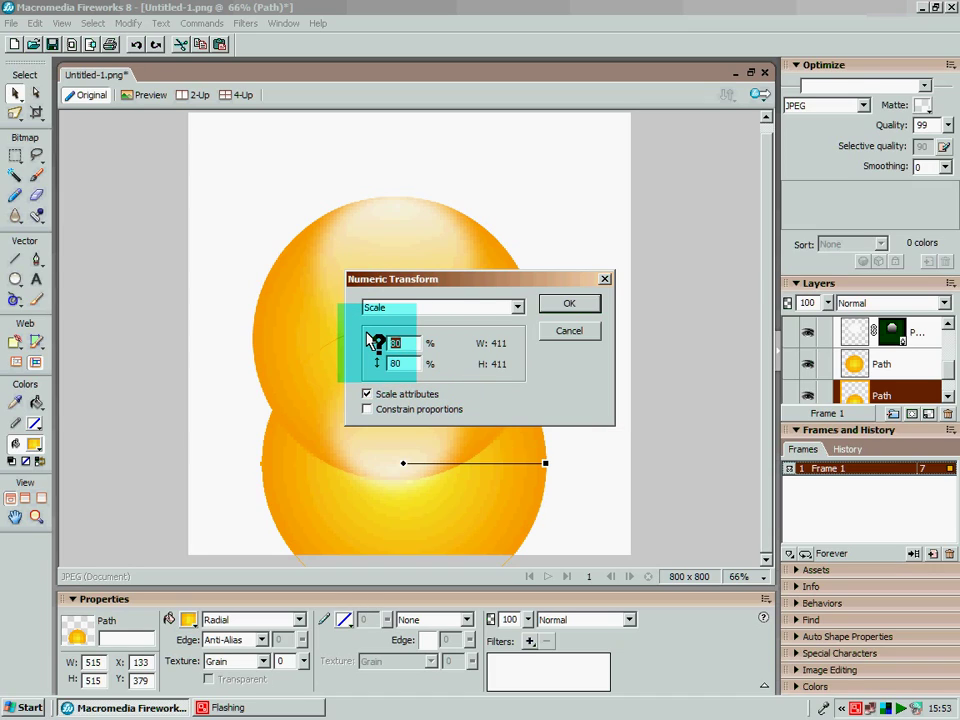
double_click(392, 363)
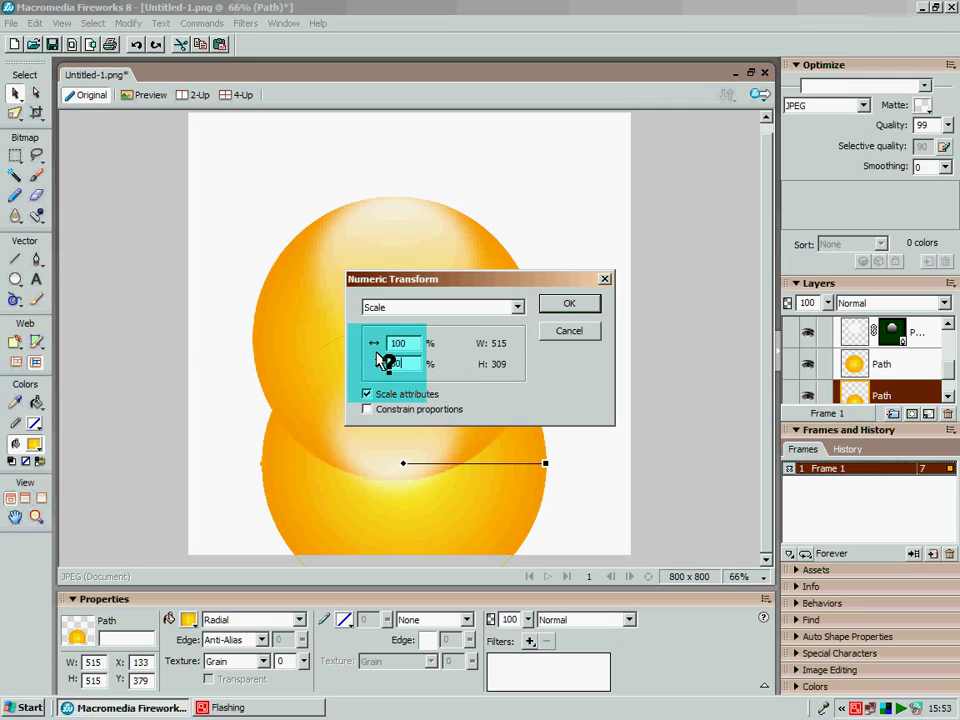
text(60)
click(560, 303)
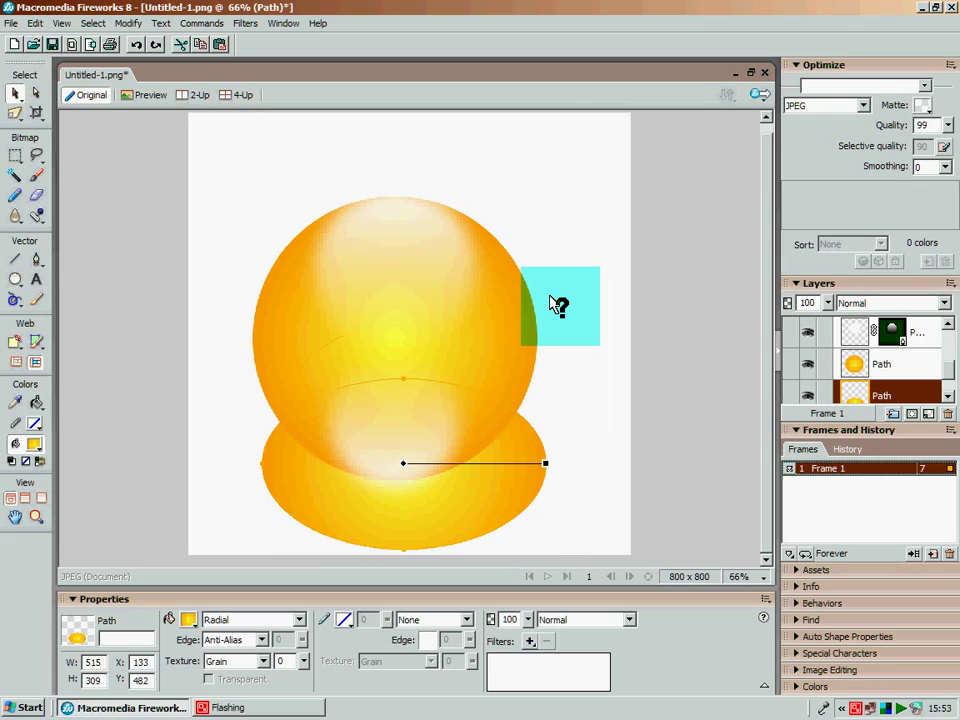
- Recolor the flattened ellipse's radial gradient from yellow-green at the center to grey at the edge and apply a Gaussian Blur of radius 30
drag(455, 517, 523, 648)
click(530, 641)
mouse_move(573, 535)
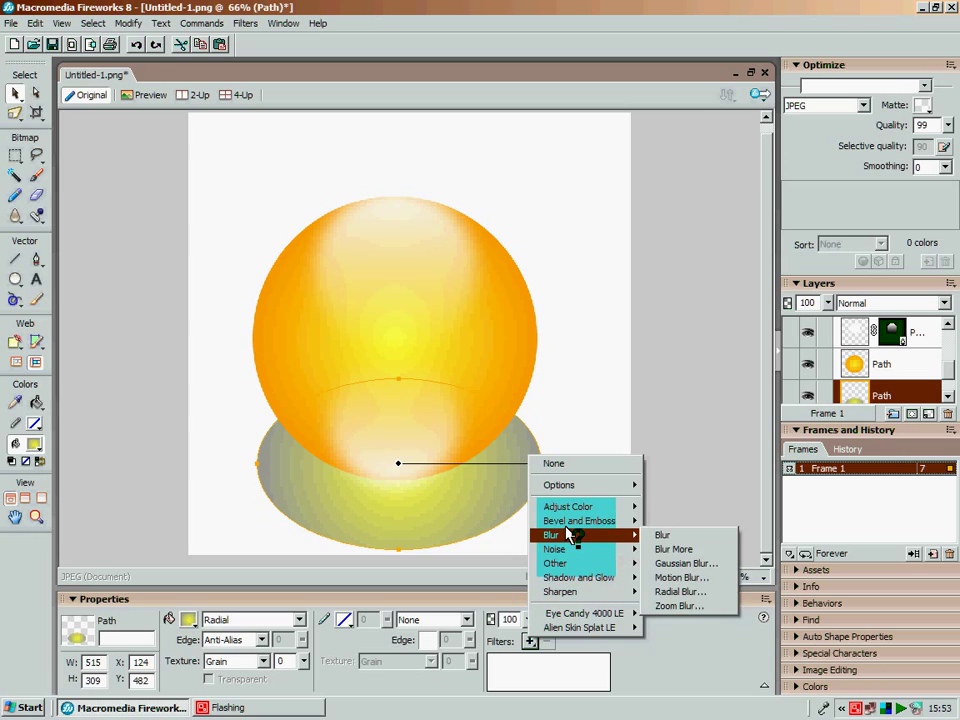
click(660, 561)
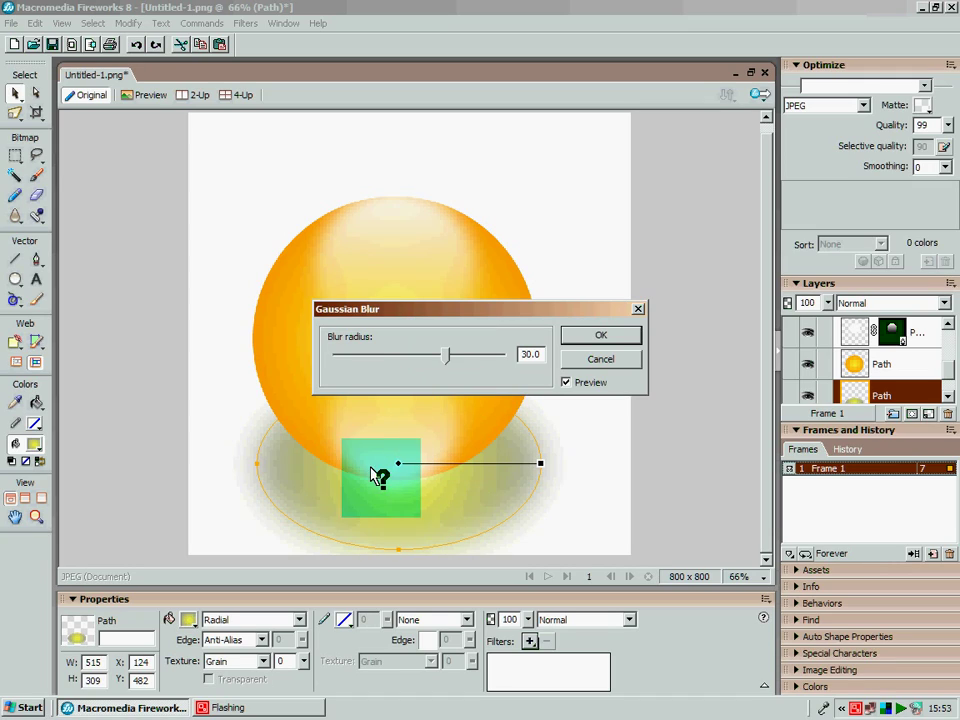
click(597, 331)
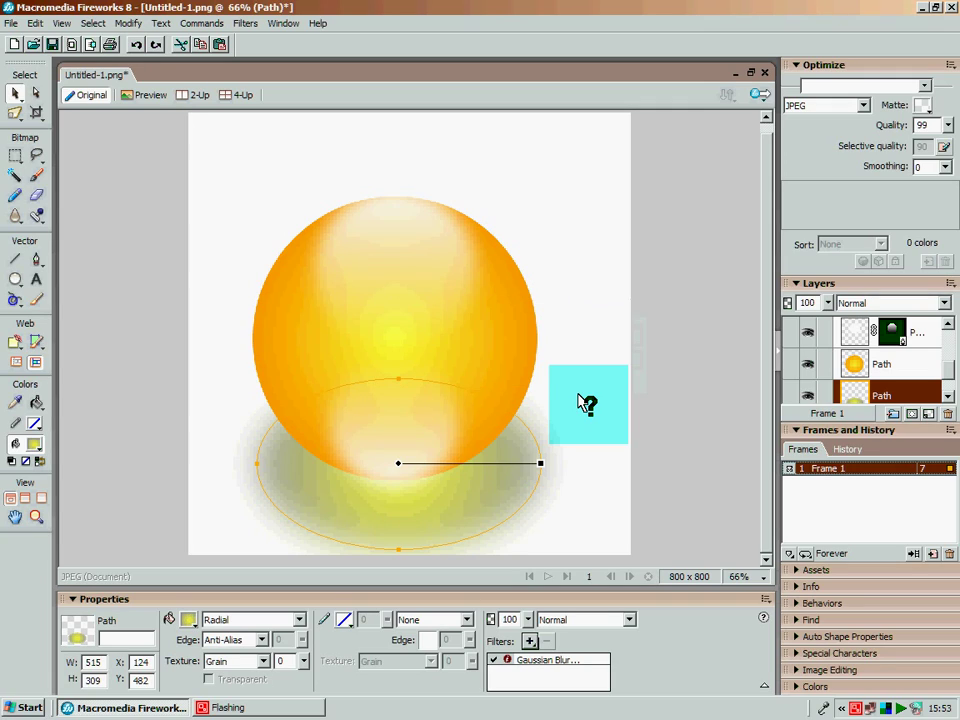
click(111, 274)
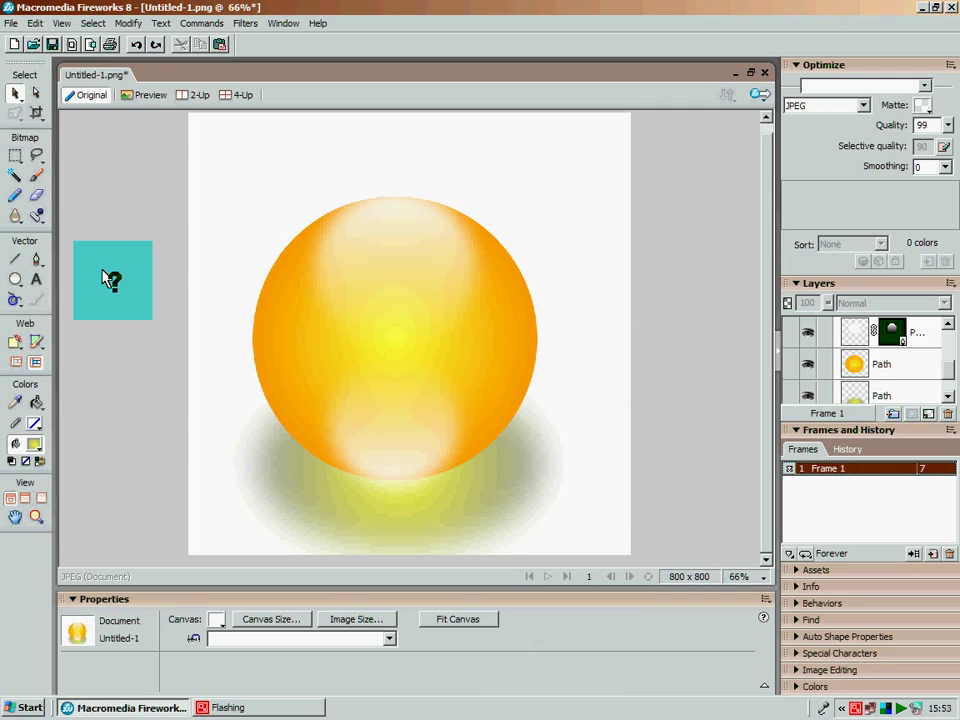
- Scale the ball, both highlights and the shadow together to 50% with proportions constrained
drag(203, 162, 575, 500)
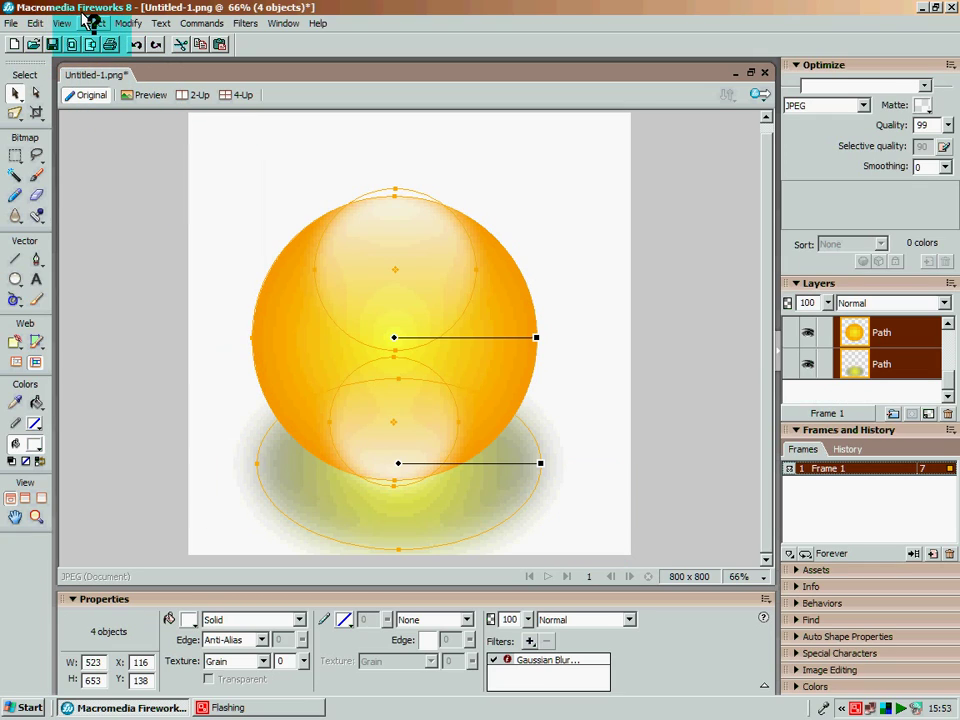
key(ctrl+shift+t)
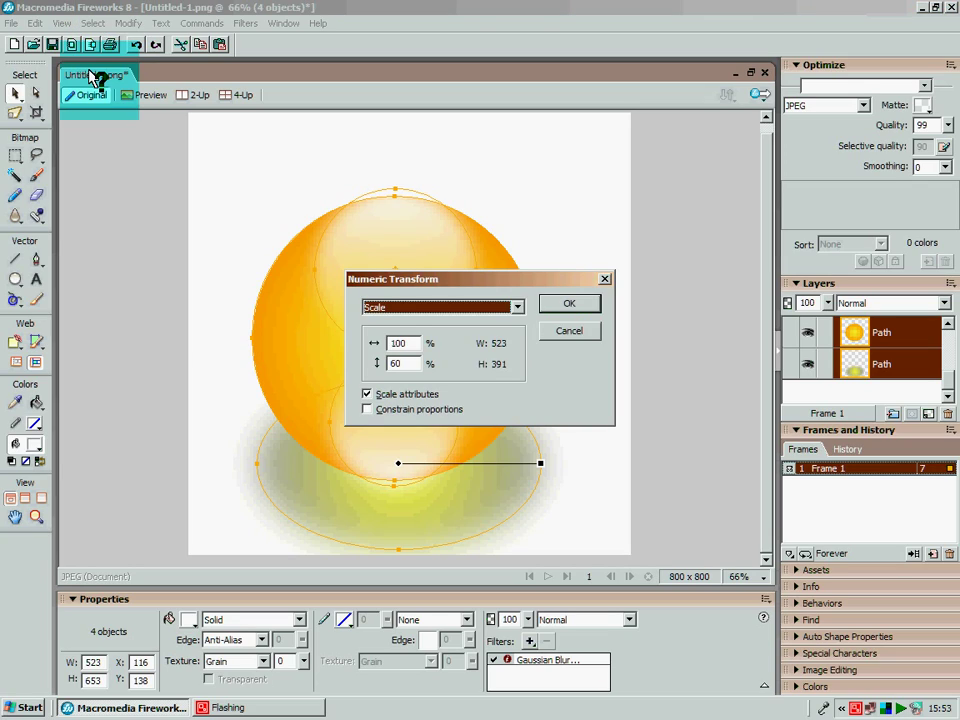
click(366, 409)
double_click(405, 342)
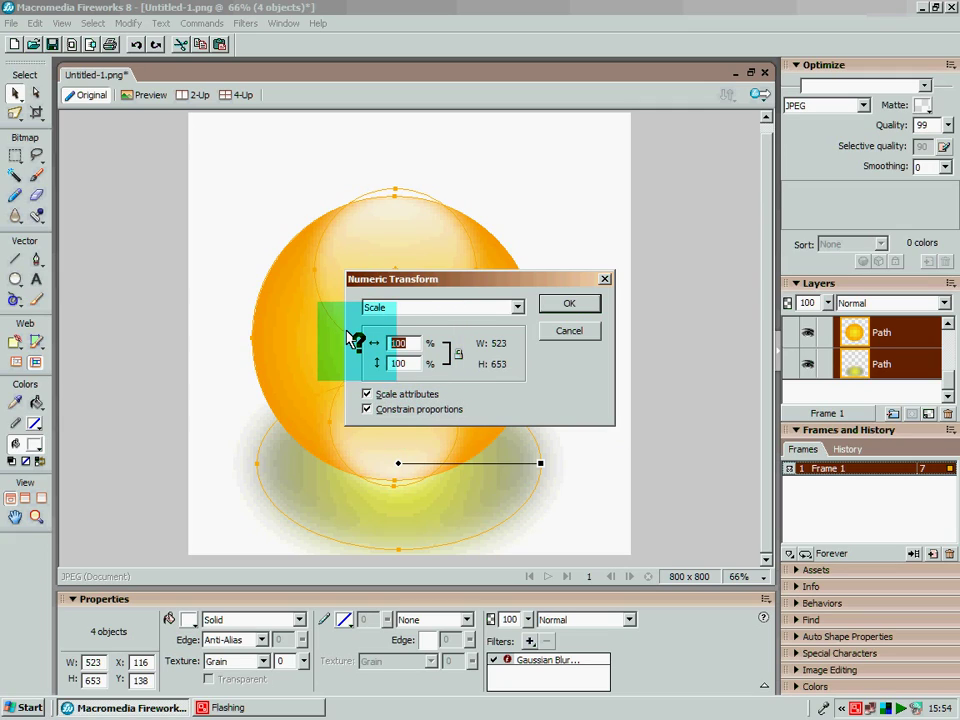
text(50)
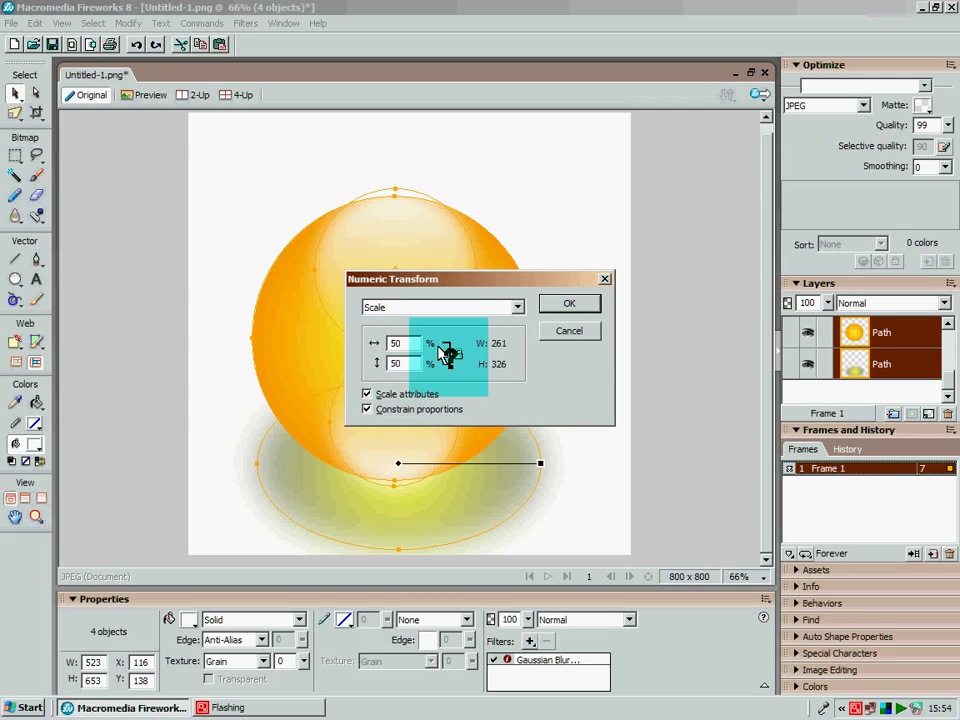
click(568, 304)
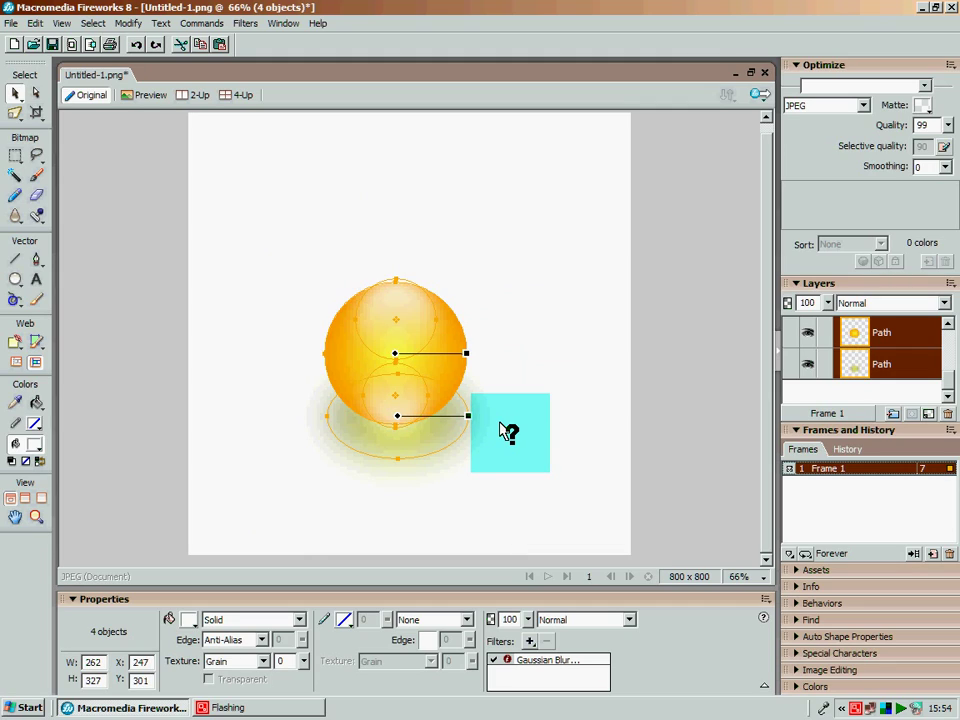
- Group the four ball objects and move the group up and left on the canvas to X 159, Y 138
click(128, 23)
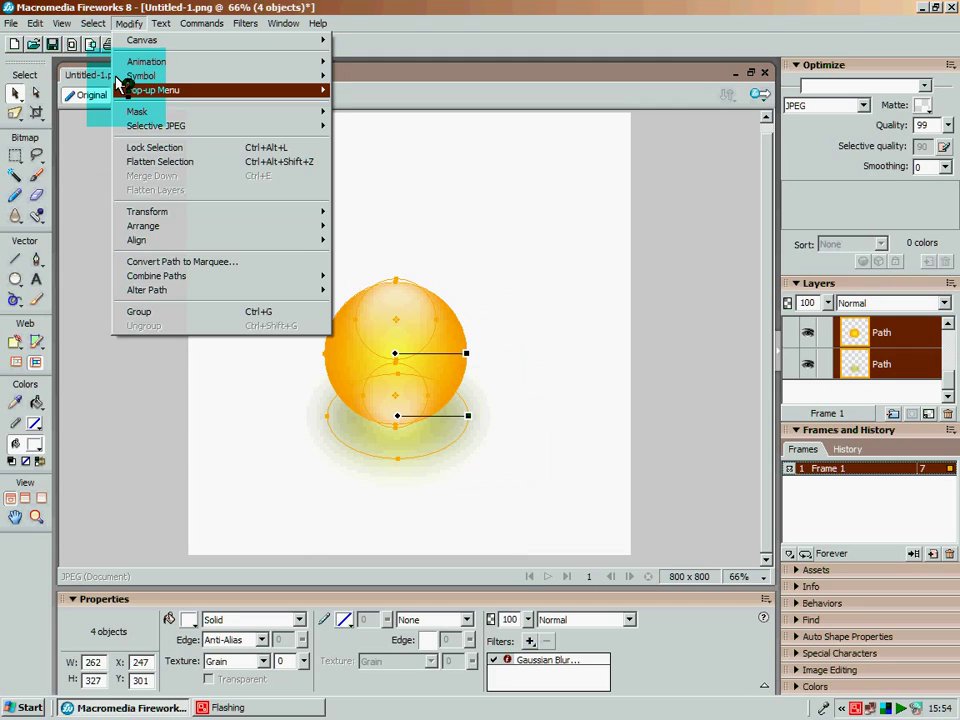
click(137, 311)
drag(388, 326, 738, 567)
click(740, 576)
click(750, 442)
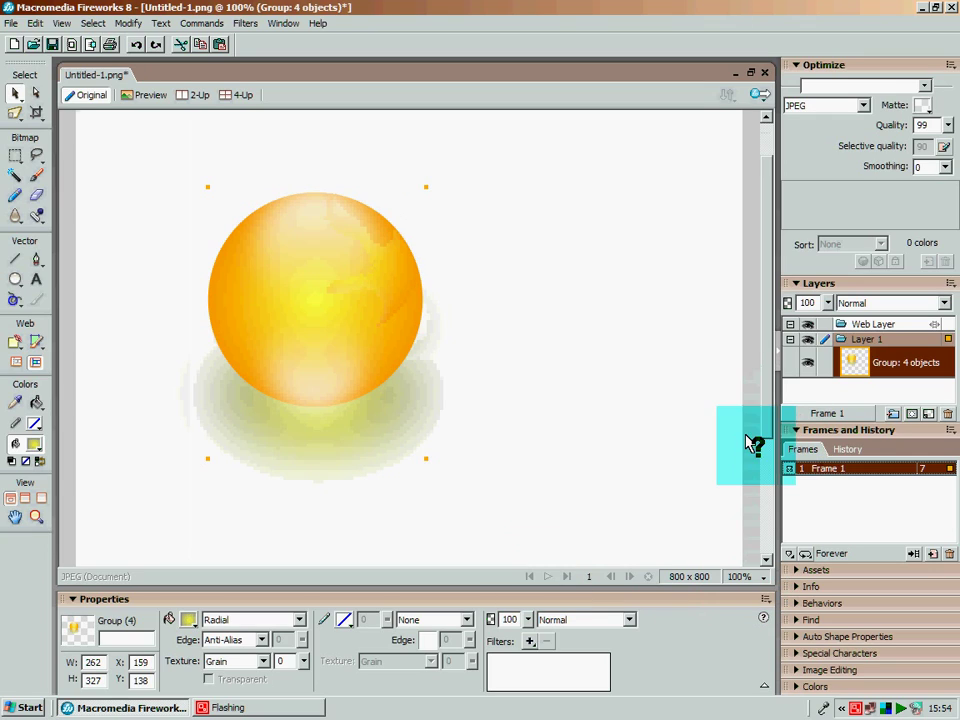
click(630, 450)
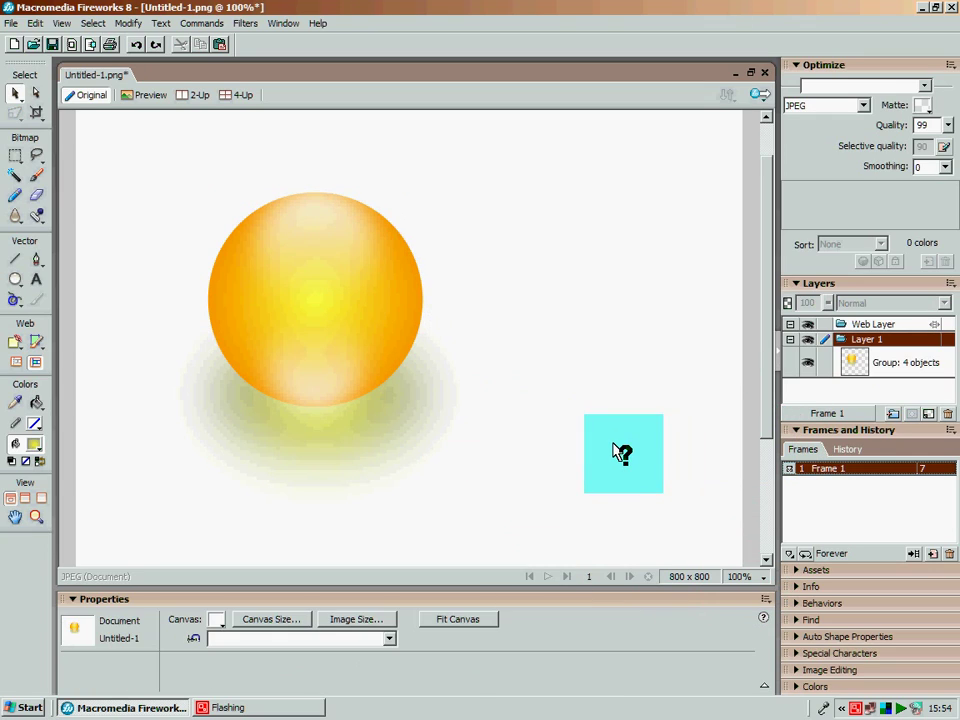